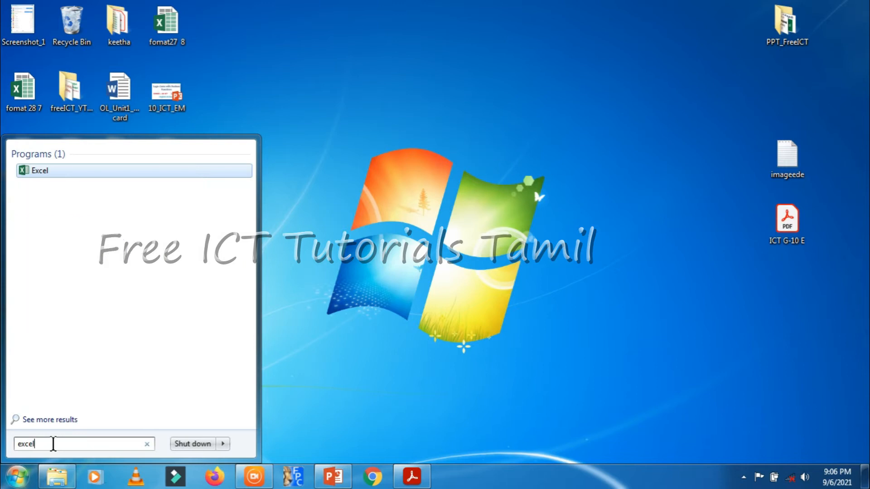
# Launch Excel and create a blank workbook.
pyautogui.click(59, 175)
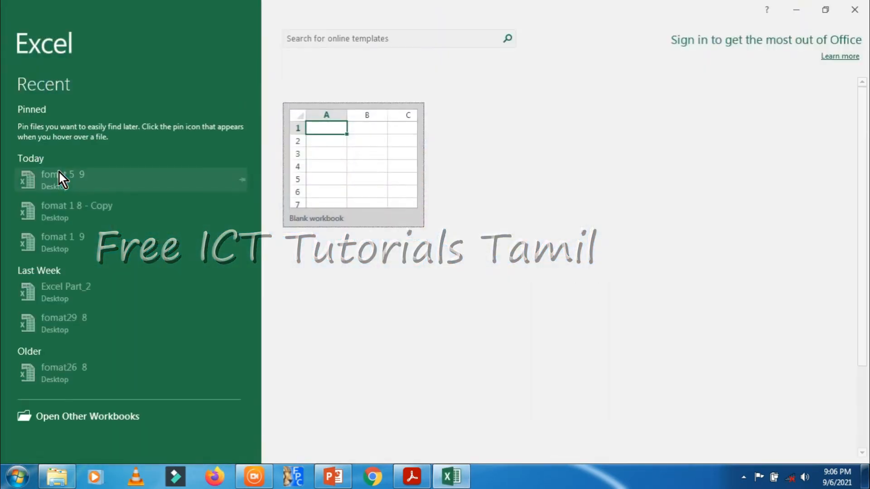
pyautogui.click(300, 116)
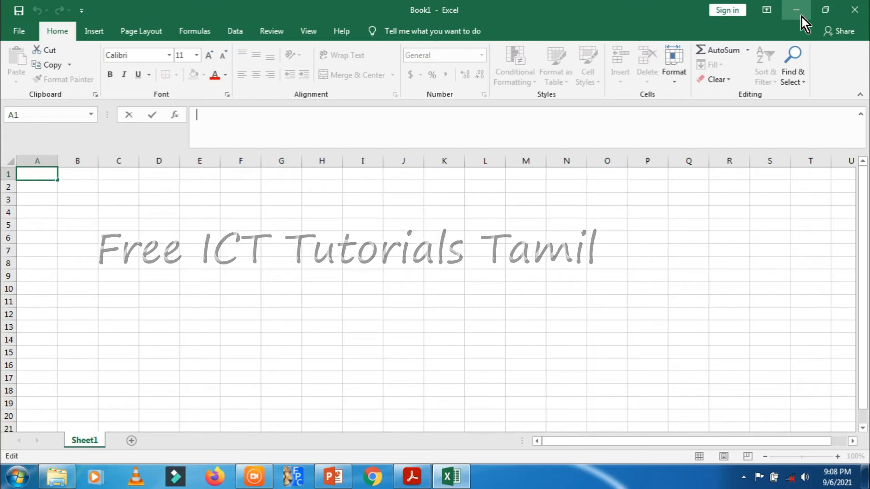
# Minimize the workbook window and bring it back to the screen.
pyautogui.click(798, 14)
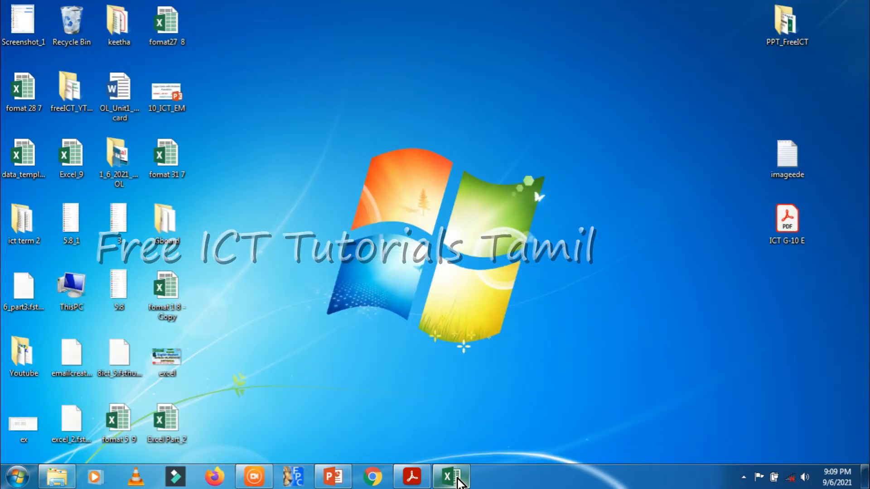
pyautogui.moveTo(459, 479)
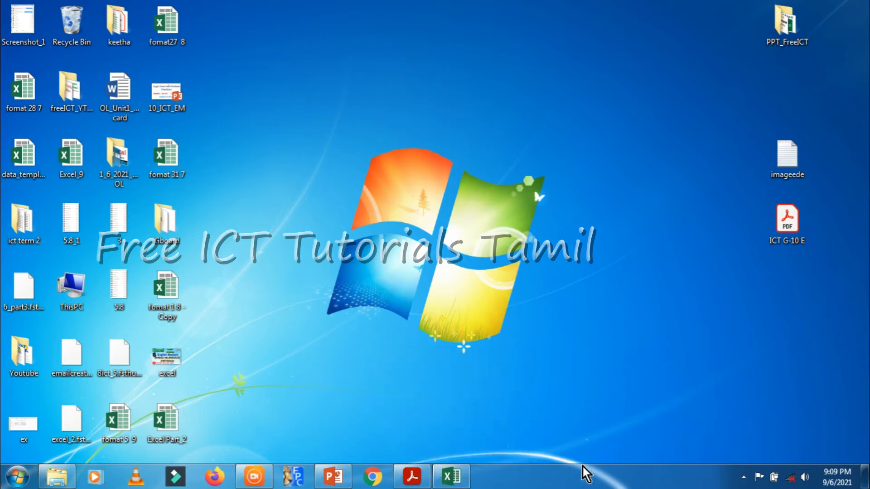
pyautogui.click(458, 480)
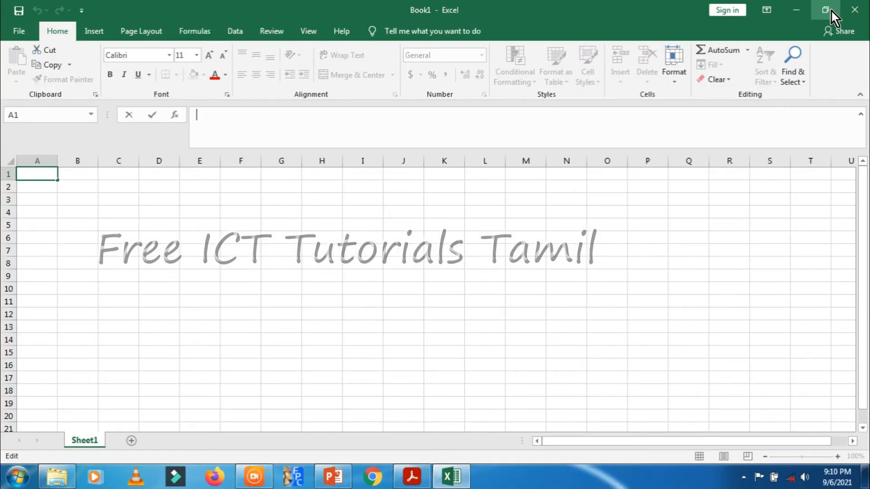
# Restore the workbook window down to a smaller size, move it towards the middle of the desktop and maximize it again.
pyautogui.click(831, 12)
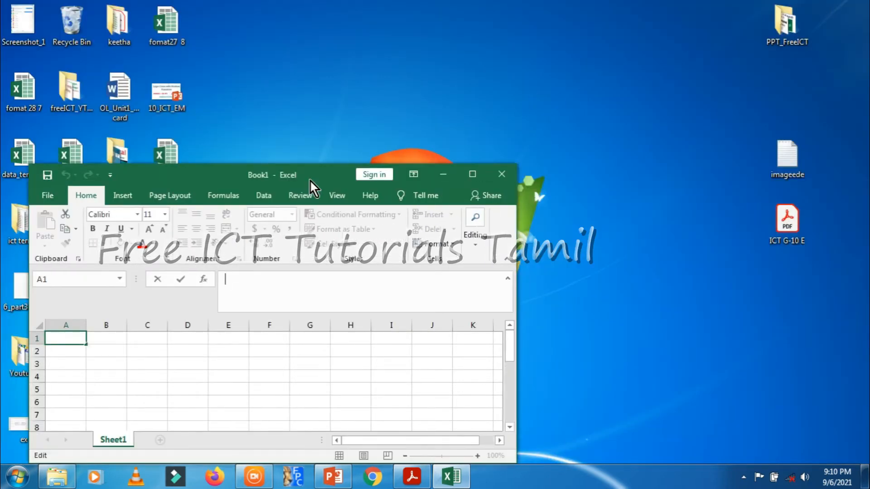
pyautogui.moveTo(226, 173); pyautogui.dragTo(409, 128)
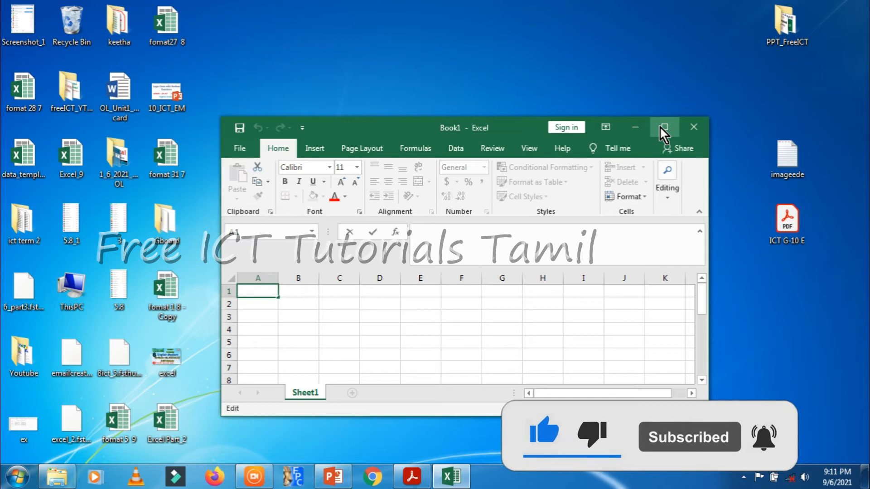
pyautogui.click(660, 127)
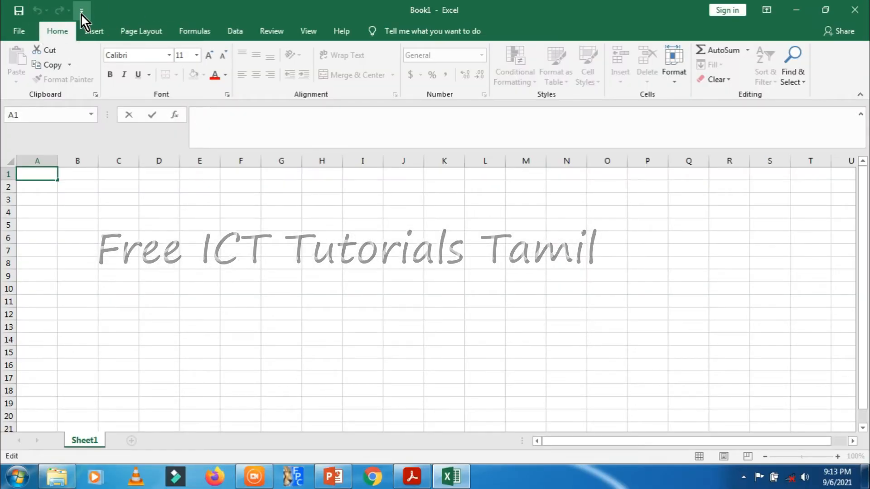
# Add the Open command to the Quick Access Toolbar and remove it again.
pyautogui.click(82, 14)
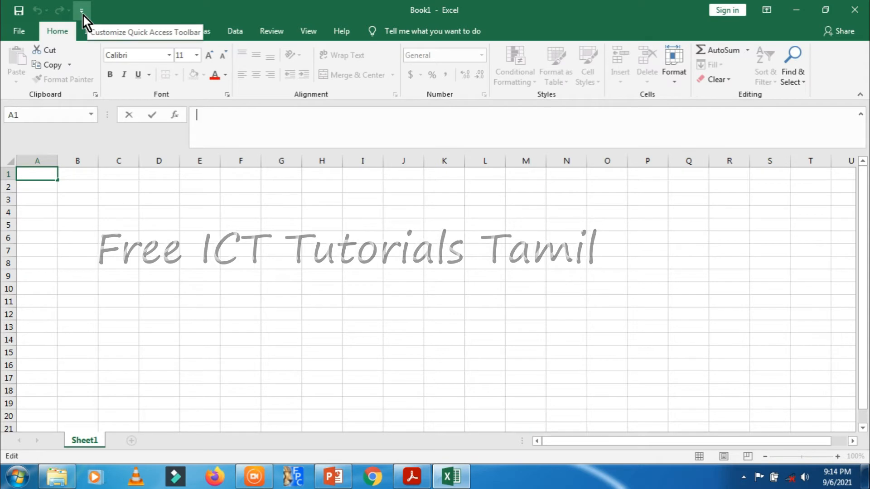
pyautogui.click(83, 15)
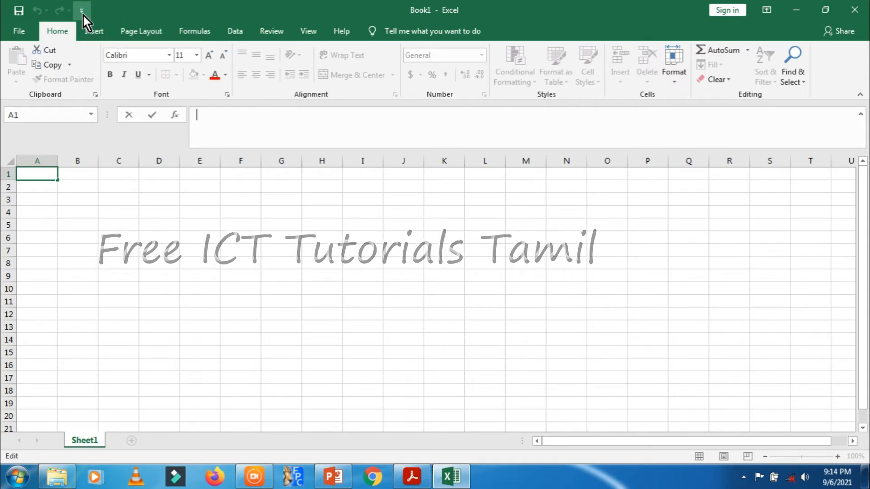
pyautogui.click(83, 15)
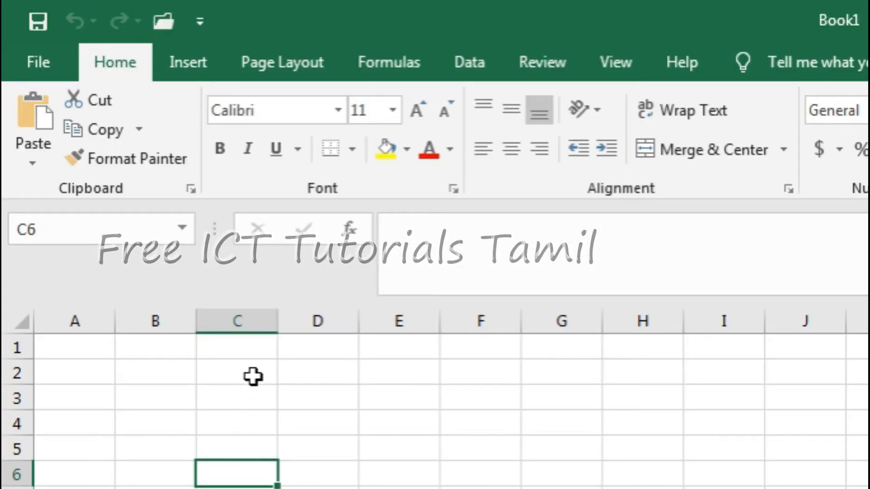
pyautogui.click(134, 210)
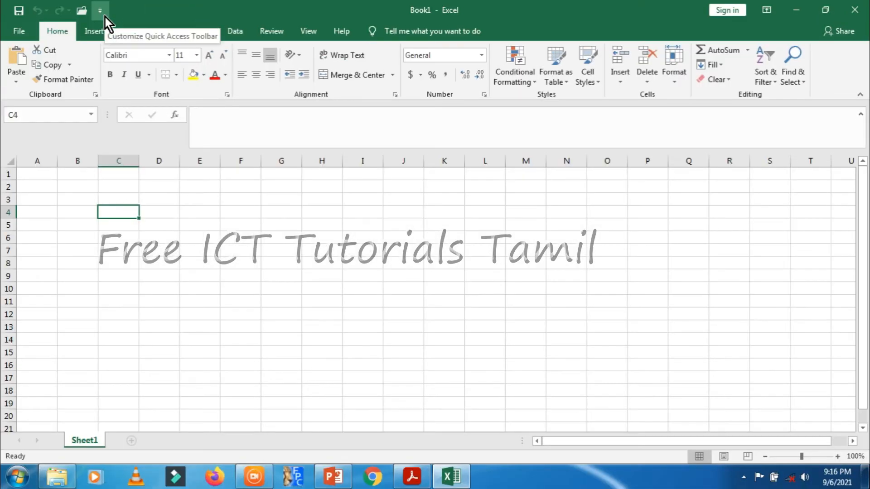
pyautogui.click(105, 17)
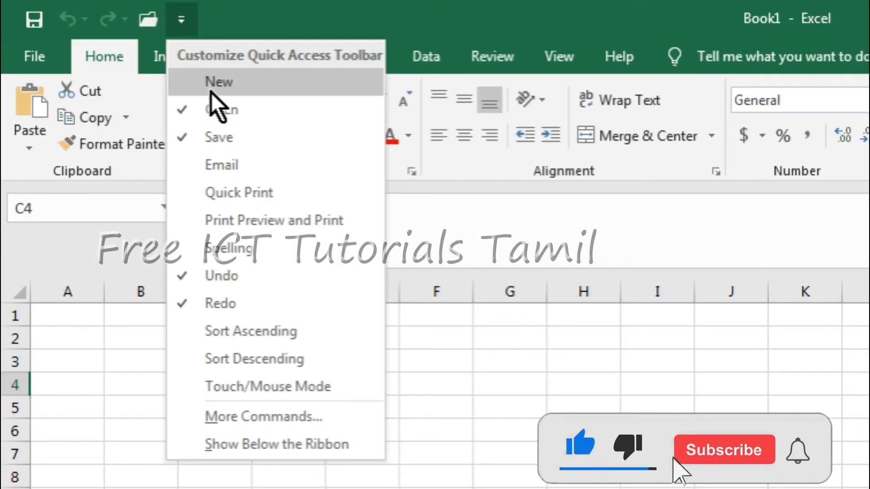
pyautogui.click(218, 111)
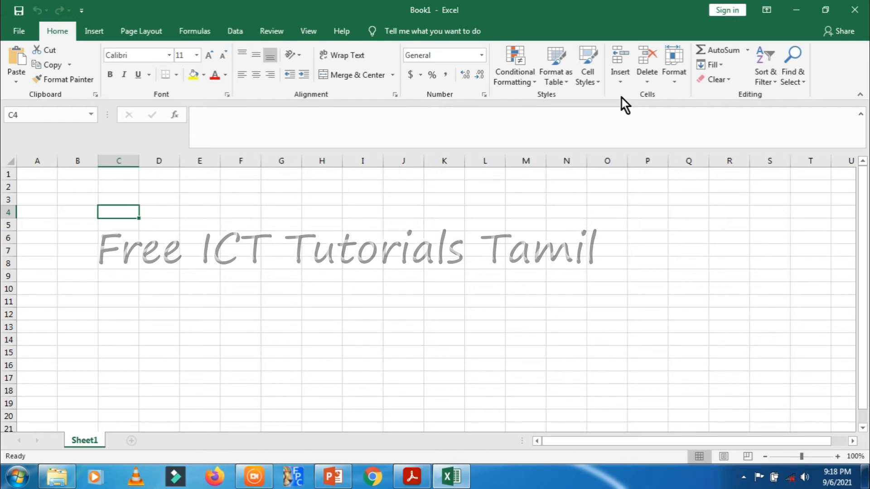
pyautogui.click(96, 32)
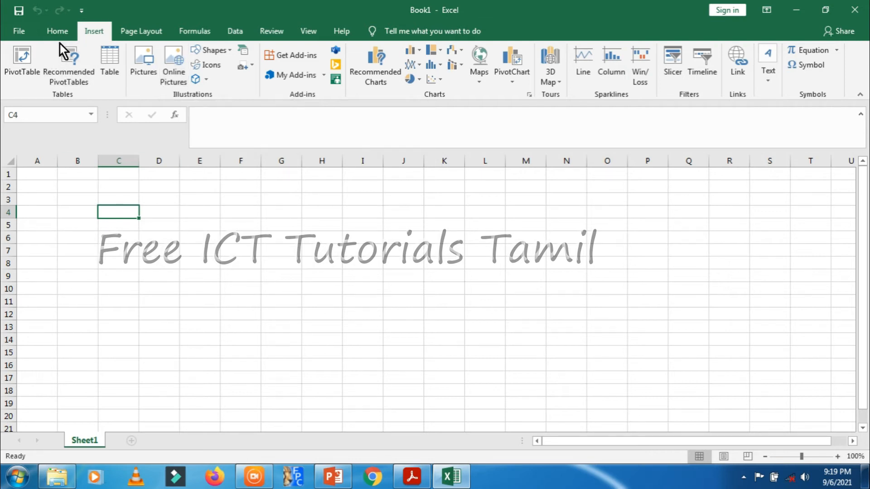
pyautogui.click(61, 30)
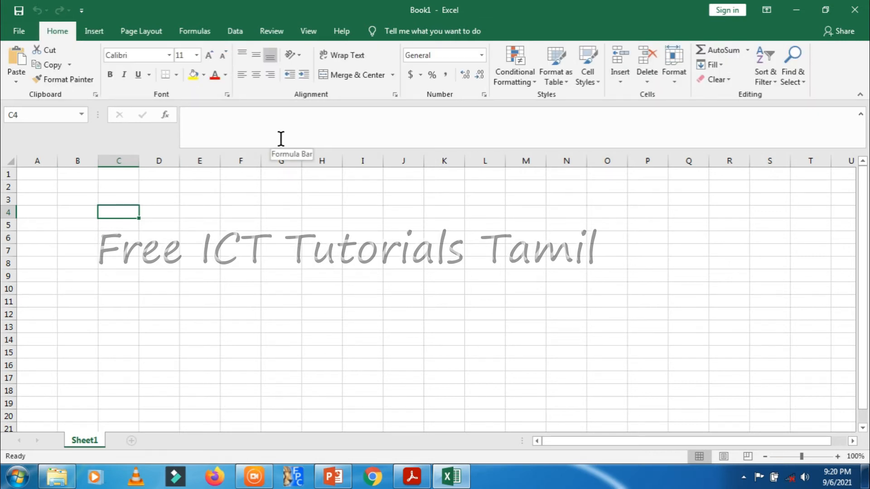
pyautogui.press('F2')
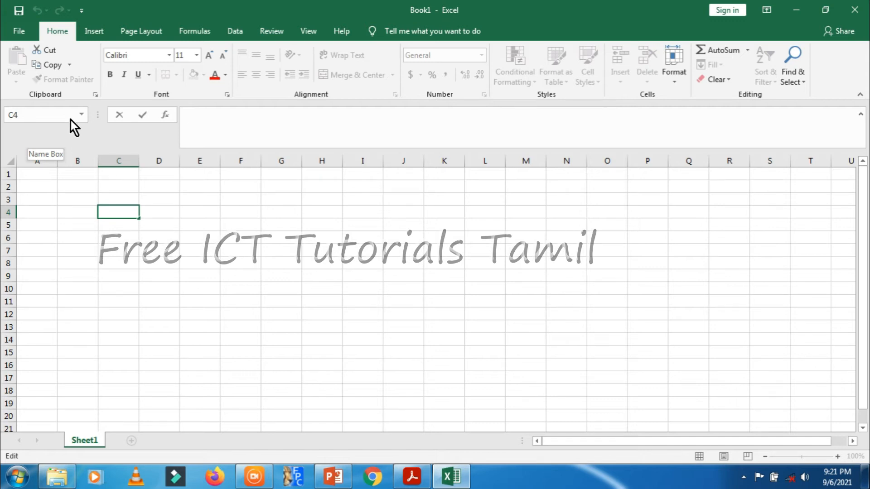
pyautogui.click(163, 217)
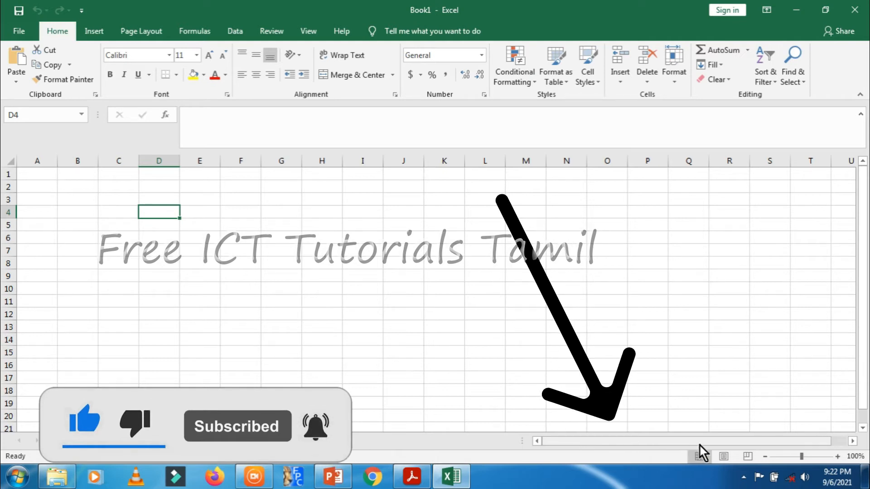
pyautogui.moveTo(672, 443)
pyautogui.mouseDown()
pyautogui.moveTo(706, 449)
pyautogui.moveTo(673, 447)
pyautogui.mouseUp()
pyautogui.moveTo(860, 278)
pyautogui.mouseDown()
pyautogui.moveTo(862, 297)
pyautogui.moveTo(864, 253)
pyautogui.moveTo(866, 281)
pyautogui.mouseUp()
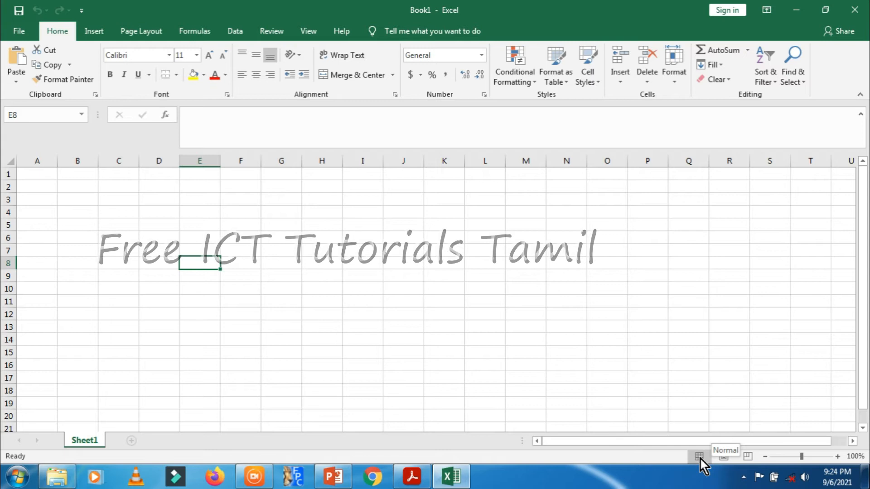
# View the sheet in Page Layout and Page Break Preview and return it to Normal view.
pyautogui.click(723, 457)
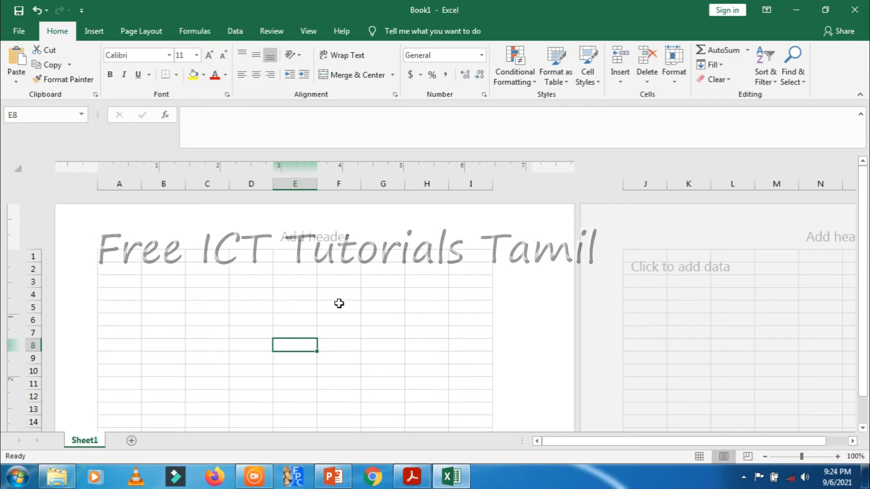
pyautogui.click(748, 457)
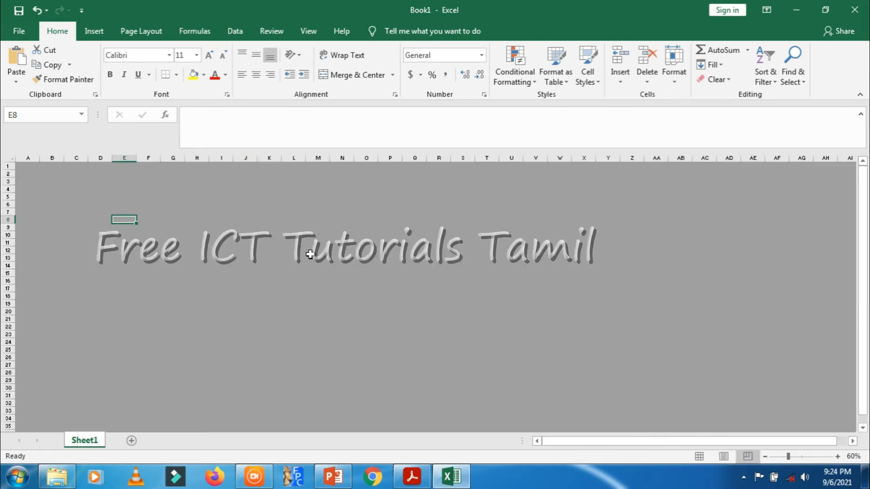
pyautogui.click(190, 279)
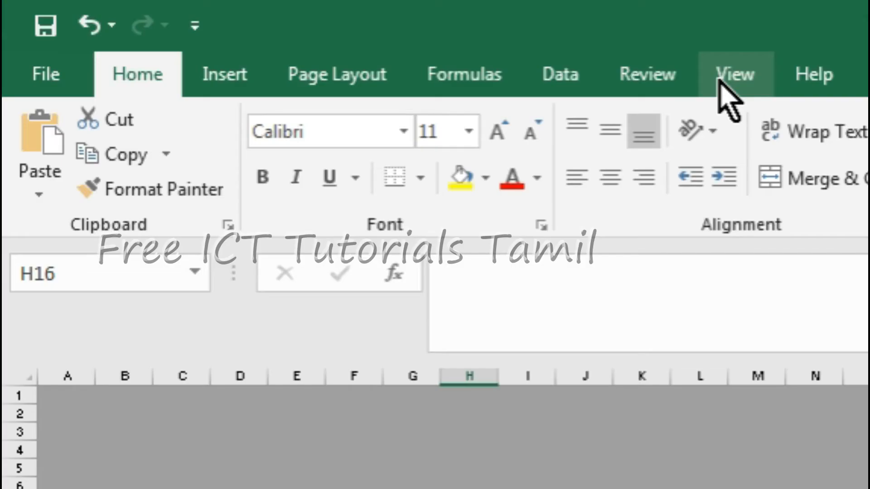
pyautogui.click(722, 82)
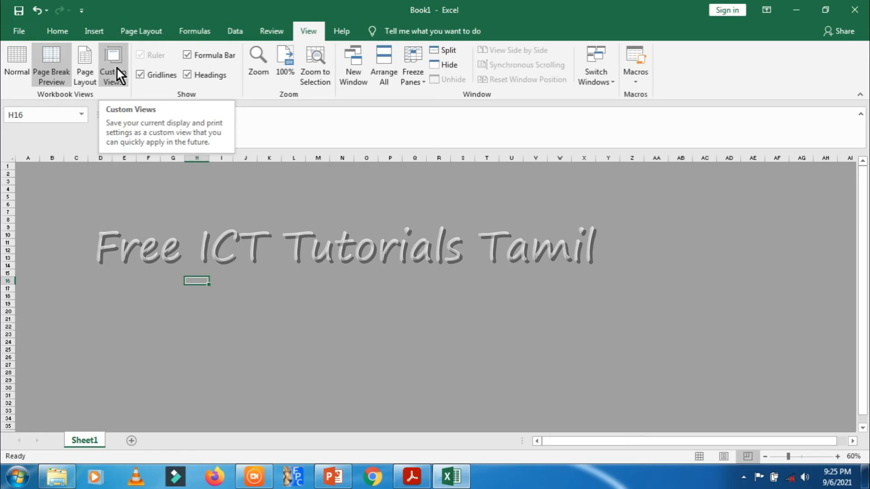
pyautogui.click(699, 456)
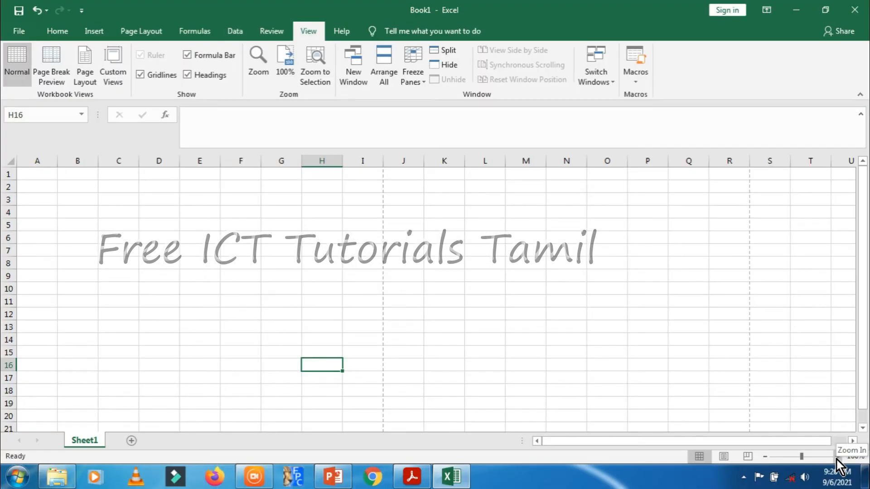
# Zoom the worksheet in to 160%.
pyautogui.click(837, 458)
pyautogui.click(836, 458)
pyautogui.click(836, 458)
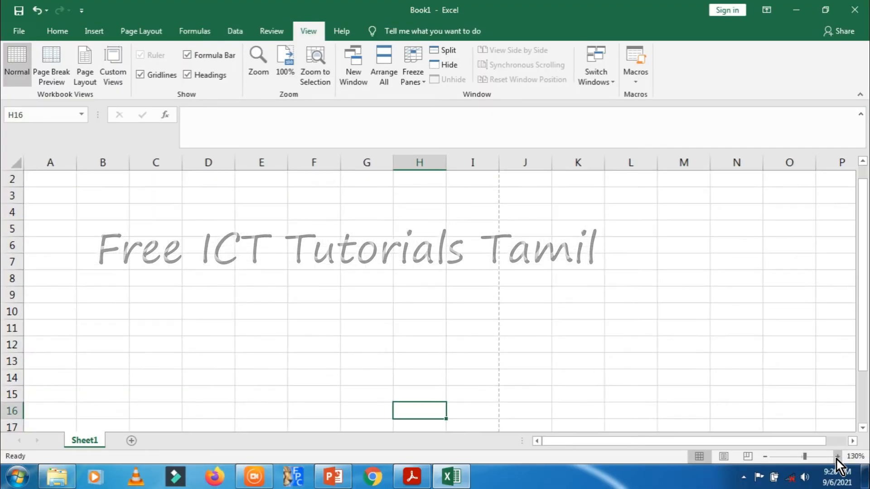
pyautogui.click(837, 457)
pyautogui.click(837, 457)
pyautogui.click(837, 457)
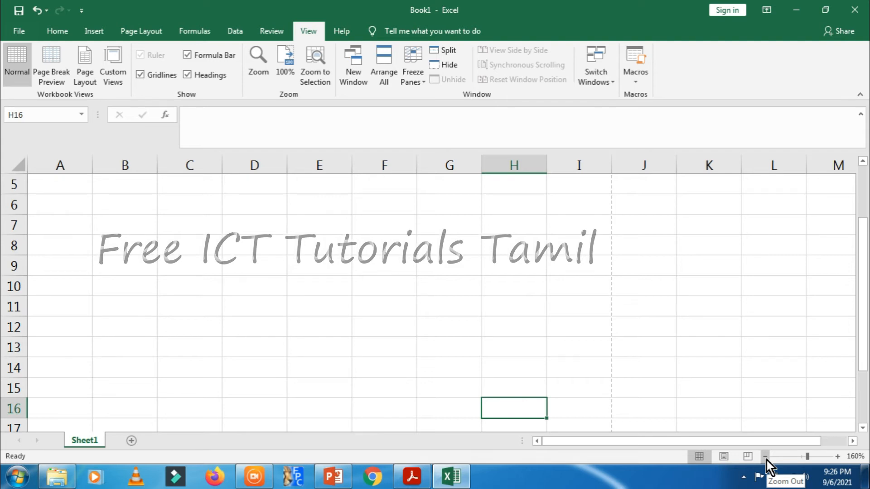
# Zoom the worksheet out to 80% and bring it back to 100%.
pyautogui.click(765, 457)
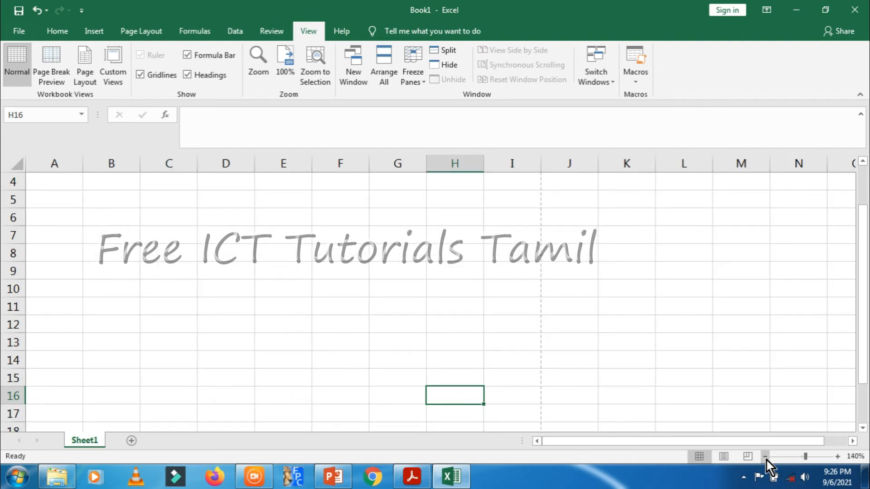
pyautogui.click(765, 457)
pyautogui.click(765, 456)
pyautogui.click(765, 457)
pyautogui.click(765, 457)
pyautogui.click(765, 457)
pyautogui.click(765, 457)
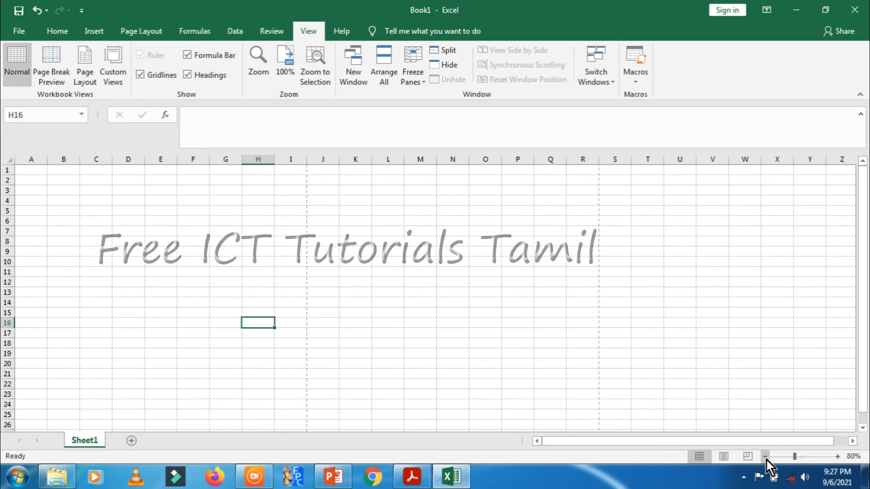
pyautogui.click(802, 458)
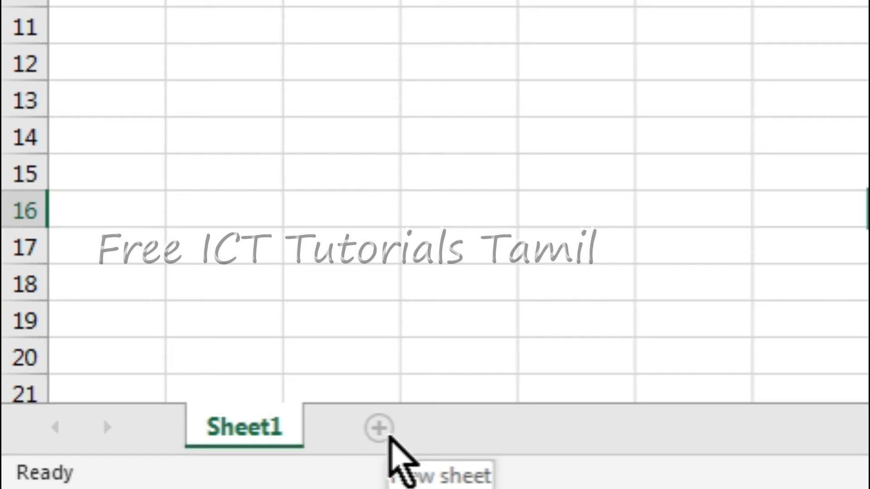
# Add a second worksheet to the workbook and rename Sheet1 as Excel Basics.
pyautogui.click(388, 435)
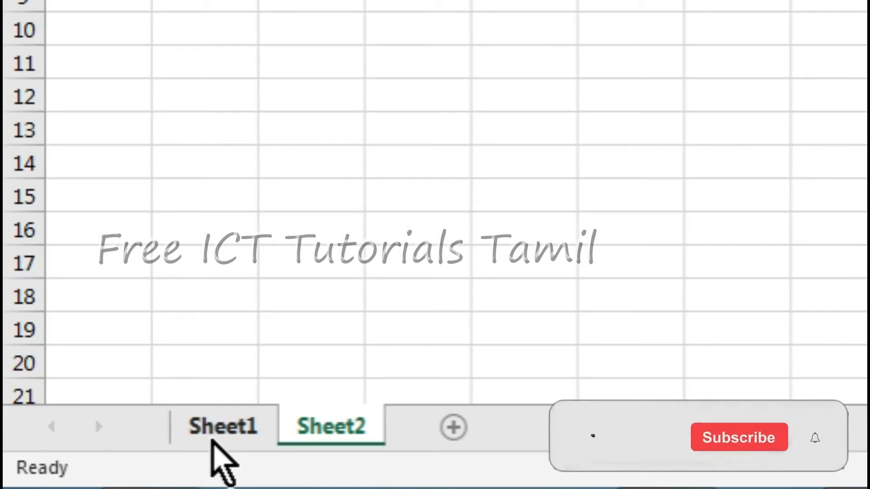
pyautogui.click(81, 442)
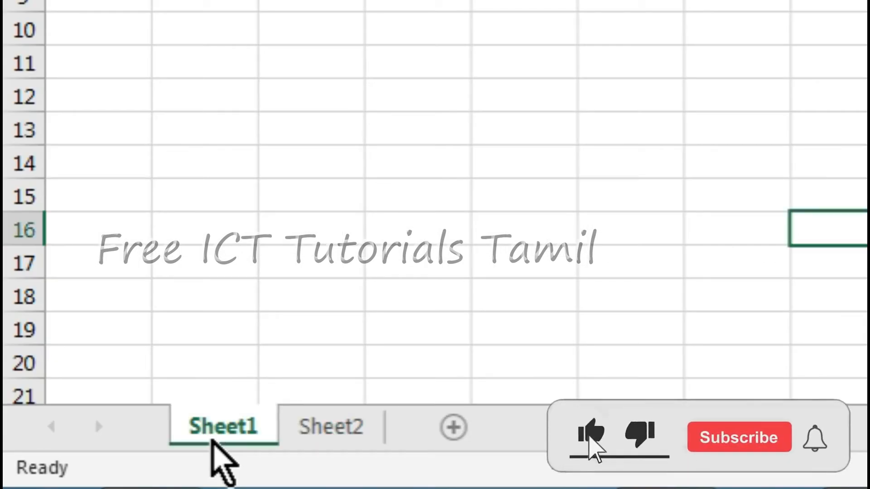
pyautogui.doubleClick(222, 426)
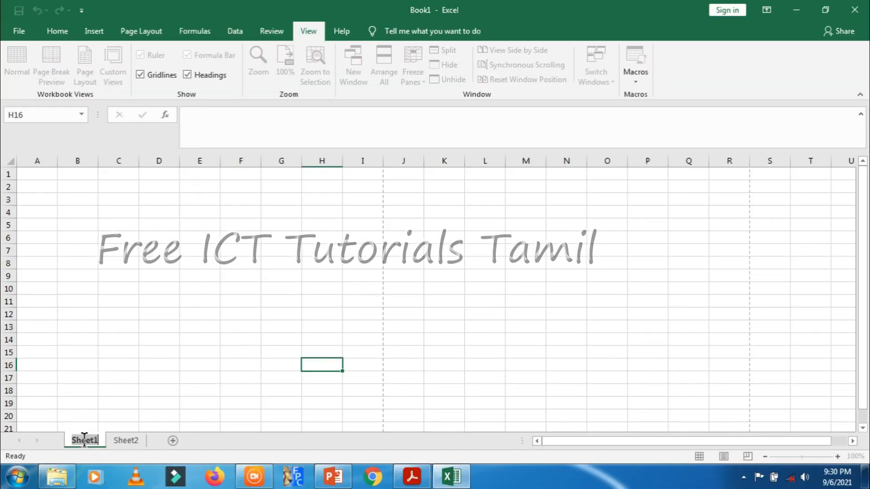
pyautogui.write('Exc')
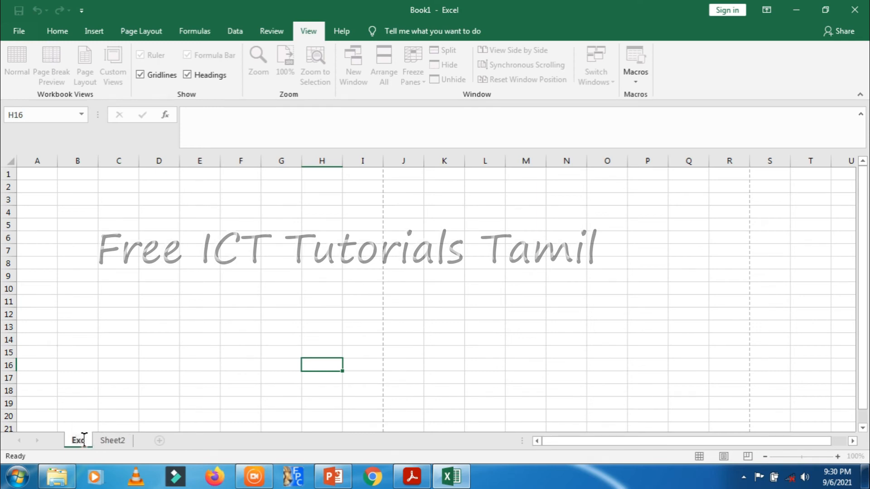
pyautogui.write('el Bas')
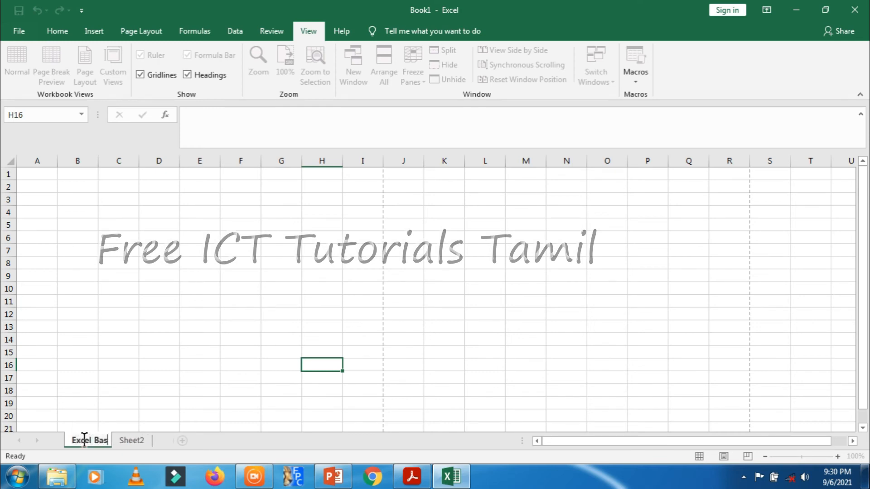
pyautogui.write('ics')
pyautogui.click(142, 441)
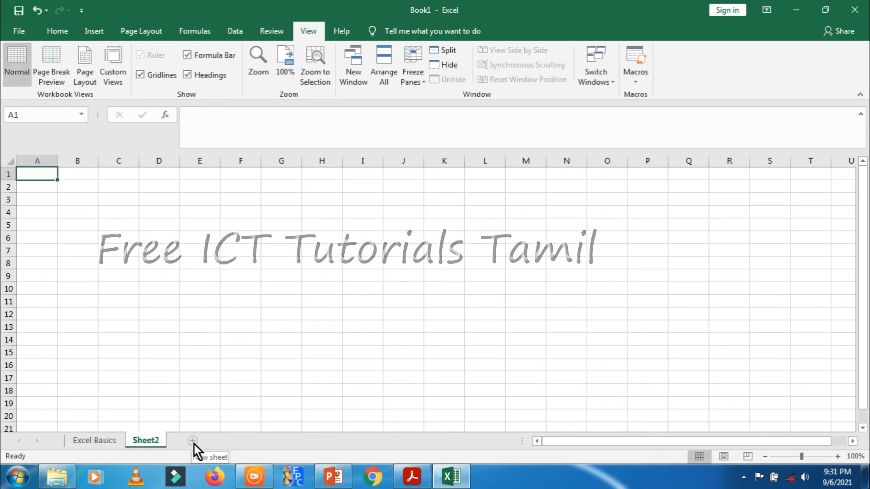
# Add a third worksheet and switch between the Excel Basics and Sheet2 worksheets.
pyautogui.click(193, 441)
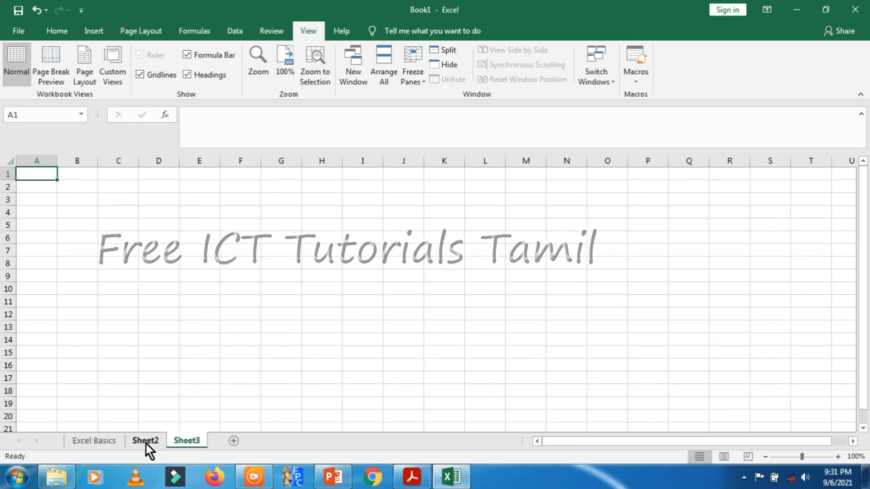
pyautogui.click(112, 445)
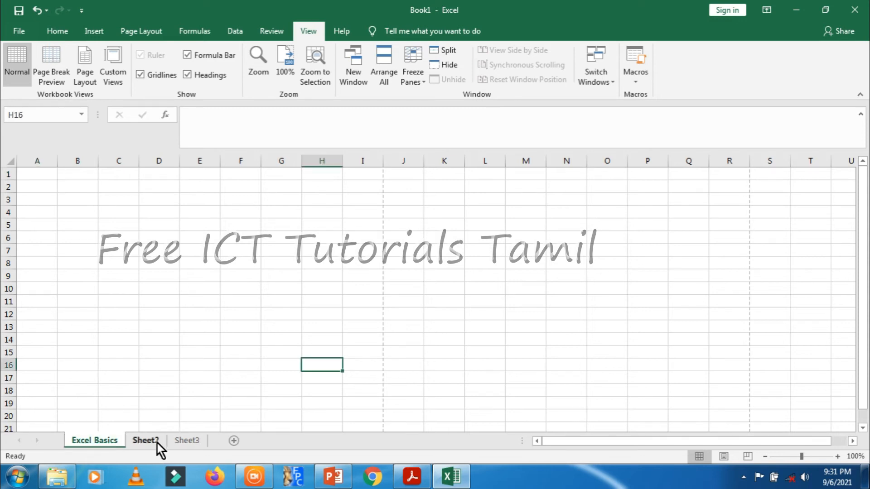
pyautogui.click(139, 443)
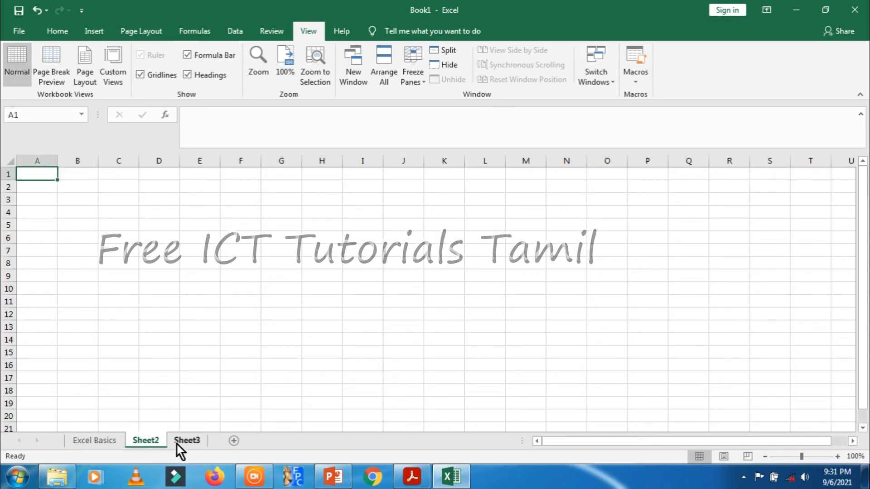
pyautogui.click(115, 439)
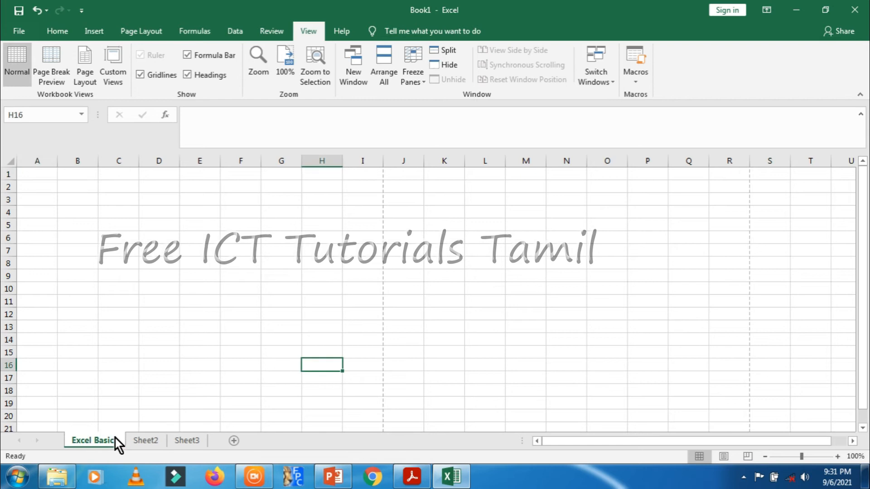
# Delete the Sheet3 worksheet from the workbook.
pyautogui.rightClick(191, 442)
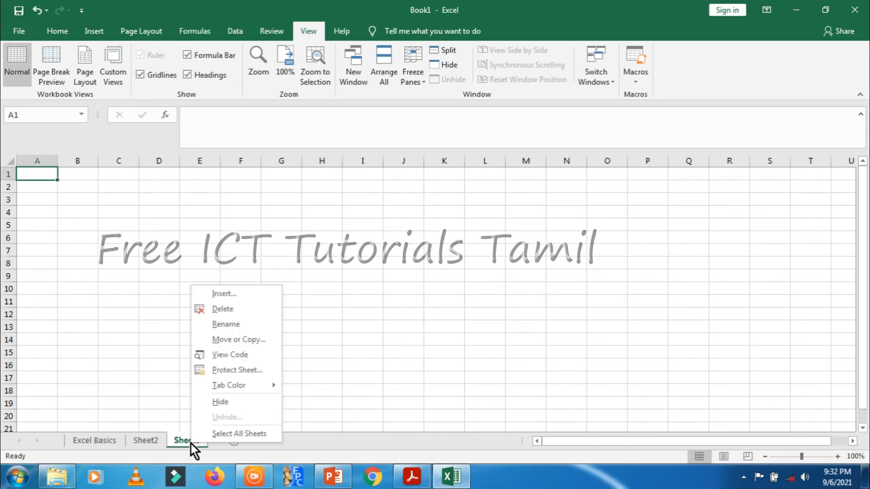
pyautogui.click(236, 309)
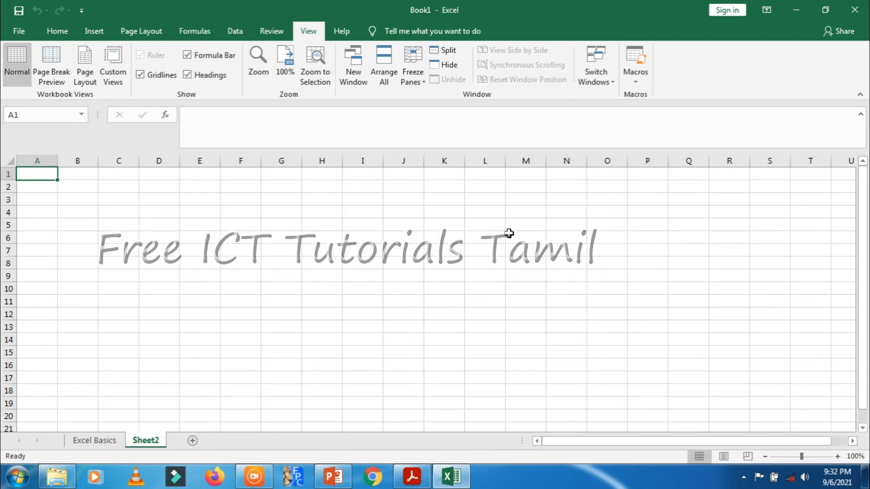
# Zoom Sheet2 in to 170%.
pyautogui.click(837, 457)
pyautogui.click(837, 456)
pyautogui.click(838, 457)
pyautogui.click(837, 457)
pyautogui.click(838, 457)
pyautogui.click(838, 457)
pyautogui.click(838, 457)
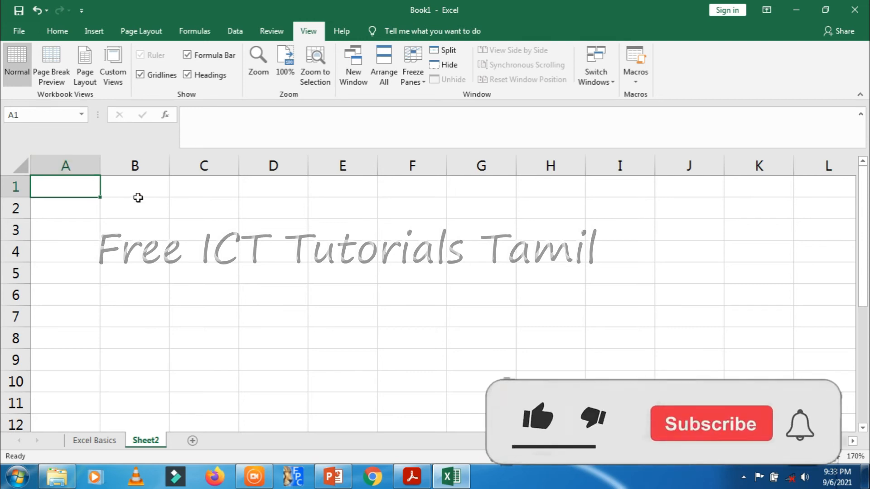
# Select the whole columns A, D, AA and AB one at a time to show the column lettering.
pyautogui.click(67, 167)
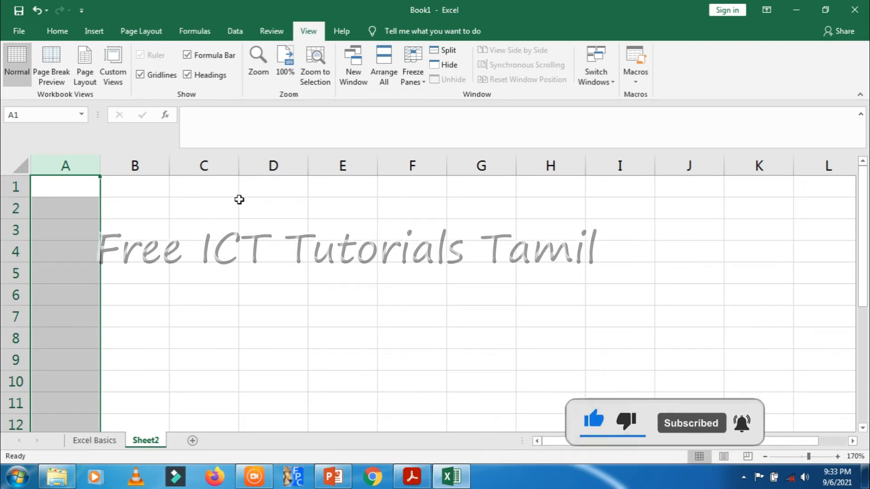
pyautogui.click(257, 165)
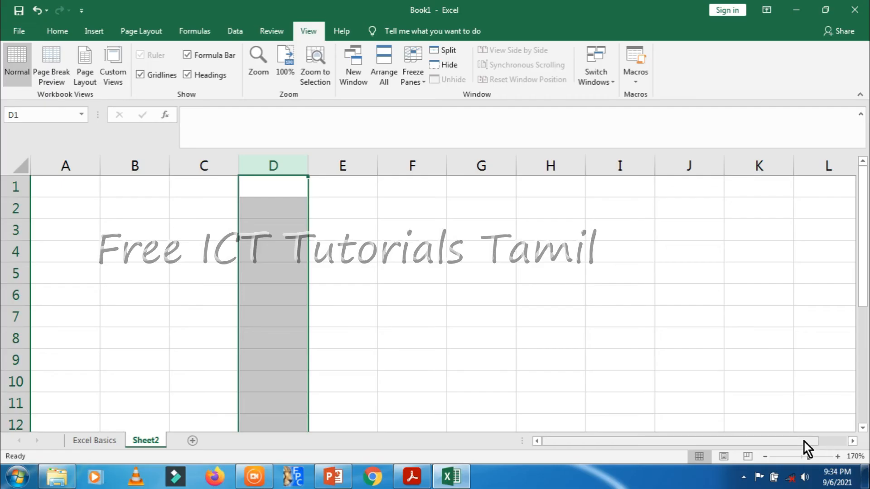
pyautogui.moveTo(804, 442); pyautogui.dragTo(853, 441)
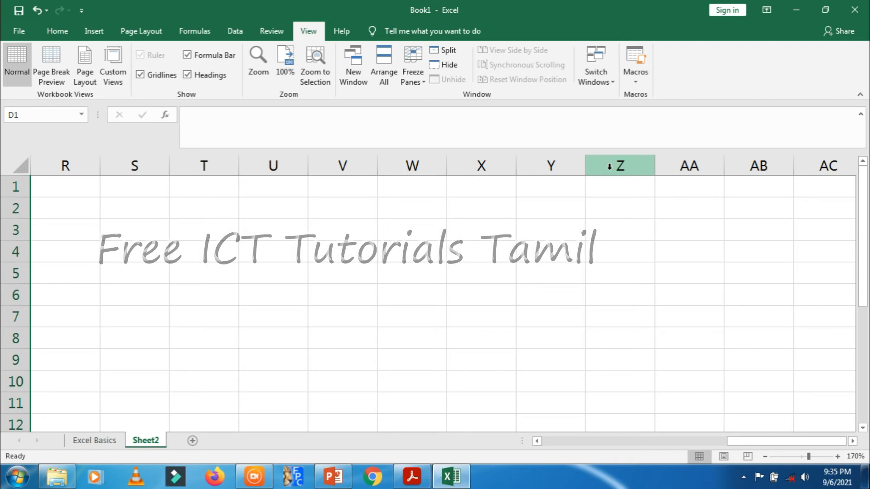
pyautogui.click(710, 163)
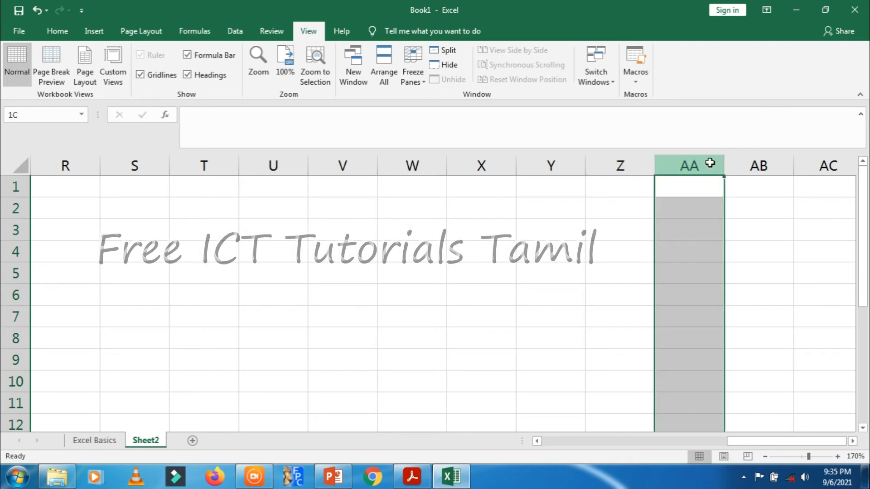
pyautogui.click(736, 162)
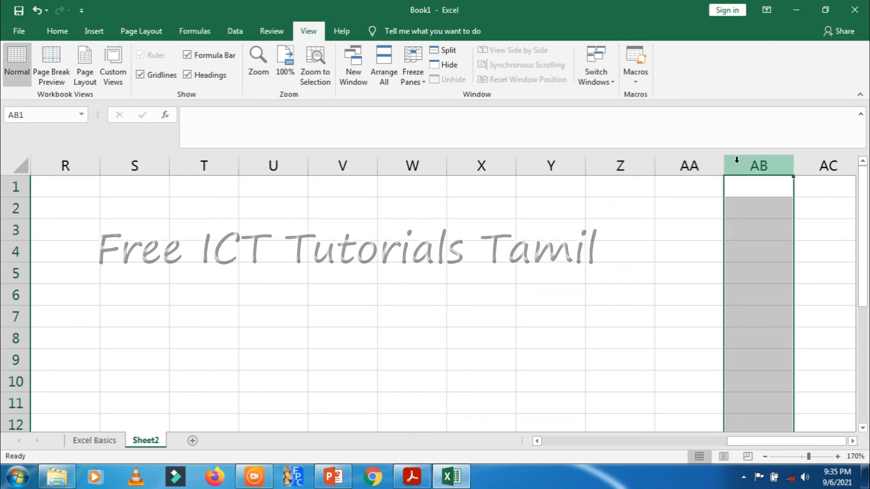
# Select the whole columns AZ, BA, BB and BC one at a time.
pyautogui.moveTo(851, 441); pyautogui.dragTo(850, 442)
pyautogui.click(604, 161)
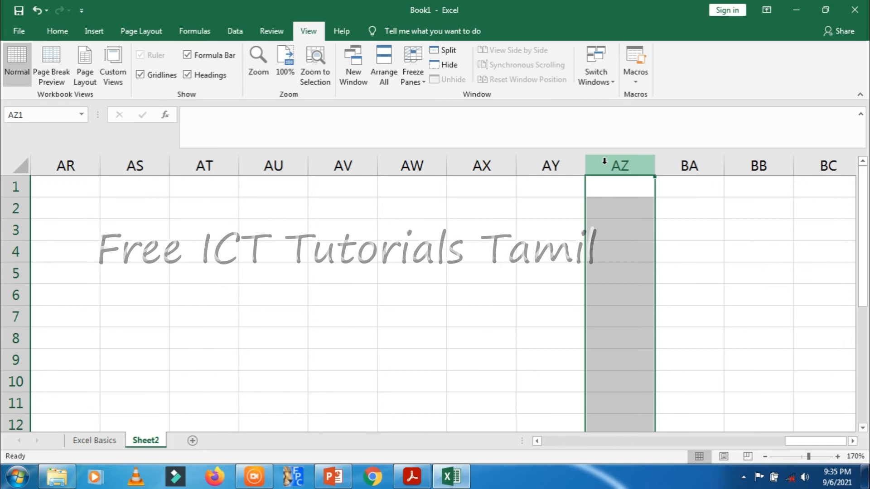
pyautogui.click(675, 162)
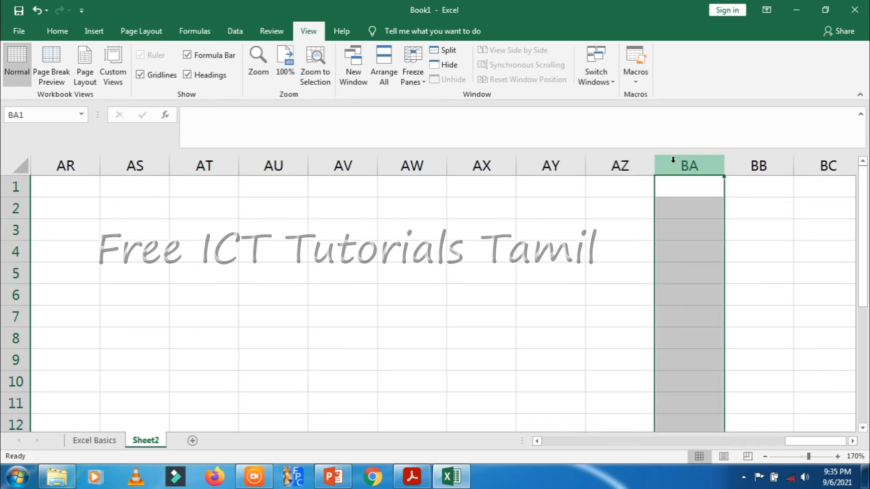
pyautogui.click(755, 165)
pyautogui.click(806, 170)
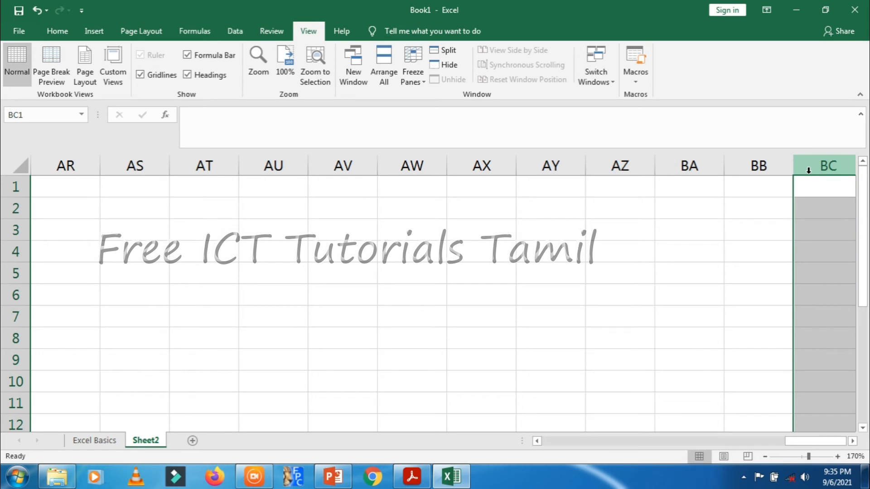
# Move the active cell along row 1 past column ZZ to cell AAC1 to examine the three-letter column names.
pyautogui.press('Right')
pyautogui.press('Right')
pyautogui.press('Right')
pyautogui.press('Right')
pyautogui.press('Right')
pyautogui.press('Right')
pyautogui.press('Right')
pyautogui.press('Right')
pyautogui.press('Right')
pyautogui.press('Right')
pyautogui.press('Right')
pyautogui.press('Right')
pyautogui.press('Right')
pyautogui.press('Right')
pyautogui.press('Right')
pyautogui.press('Right')
pyautogui.press('Right')
pyautogui.press('Right')
pyautogui.press('Right')
pyautogui.press('Right')
pyautogui.press('Right')
pyautogui.press('Right')
pyautogui.press('Right')
pyautogui.press('Right')
pyautogui.press('Right')
pyautogui.press('Right')
pyautogui.press('Right')
pyautogui.press('Right')
pyautogui.press('Right')
pyautogui.press('Right')
pyautogui.press('Right')
pyautogui.press('Right')
pyautogui.press('Right')
pyautogui.press('Right')
pyautogui.press('Right')
pyautogui.press('Right')
pyautogui.press('Right')
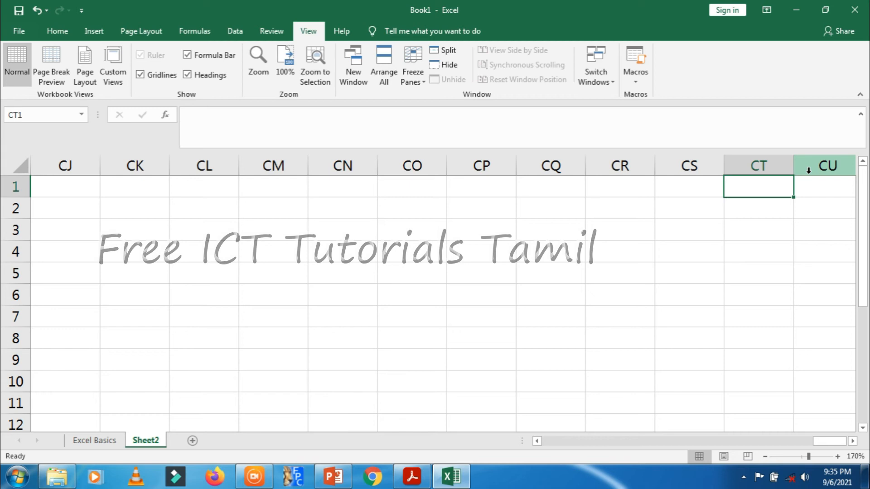
pyautogui.press('Right')
pyautogui.press('Right')
pyautogui.press('Right')
pyautogui.press('Right')
pyautogui.press('Right')
pyautogui.press('Right')
pyautogui.press('Right')
pyautogui.press('Right')
pyautogui.press('Right')
pyautogui.press('Right')
pyautogui.press('Right')
pyautogui.press('Right')
pyautogui.press('Right')
pyautogui.press('Right')
pyautogui.press('Right')
pyautogui.press('Right')
pyautogui.press('Right')
pyautogui.press('Right')
pyautogui.press('Right')
pyautogui.press('Right')
pyautogui.press('Right')
pyautogui.press('Right')
pyautogui.press('Right')
pyautogui.press('Right')
pyautogui.press('Right')
pyautogui.press('Right')
pyautogui.press('Right')
pyautogui.press('Right')
pyautogui.press('Right')
pyautogui.press('Right')
pyautogui.press('Right')
pyautogui.press('Right')
pyautogui.press('Right')
pyautogui.press('Right')
pyautogui.press('Right')
pyautogui.press('Right')
pyautogui.press('Right')
pyautogui.press('Right')
pyautogui.press('Right')
pyautogui.press('Right')
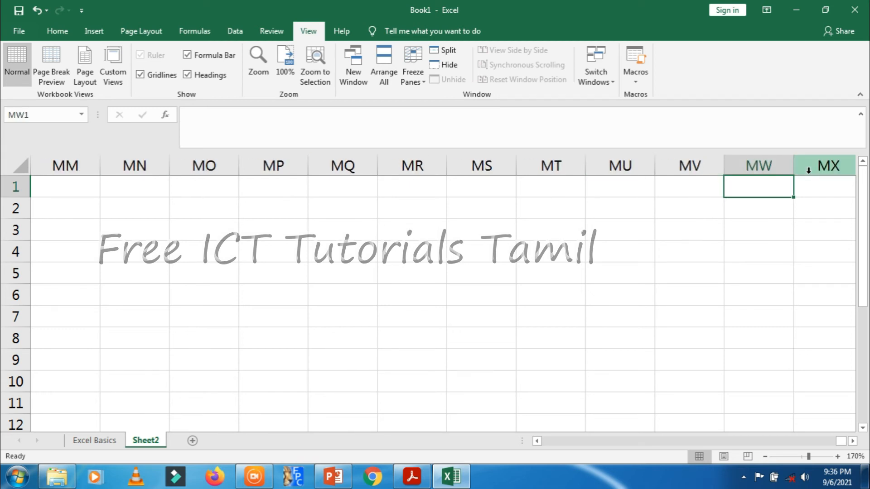
pyautogui.click(847, 441)
pyautogui.press('Right')
pyautogui.press('Right')
pyautogui.press('Right')
pyautogui.press('Right')
pyautogui.press('Right')
pyautogui.press('Right')
pyautogui.press('Right')
pyautogui.press('Right')
pyautogui.press('Right')
pyautogui.press('Right')
pyautogui.press('Right')
pyautogui.press('Right')
pyautogui.press('Right')
pyautogui.press('Right')
pyautogui.press('Right')
pyautogui.press('Right')
pyautogui.press('Right')
pyautogui.press('Right')
pyautogui.press('Right')
pyautogui.press('Right')
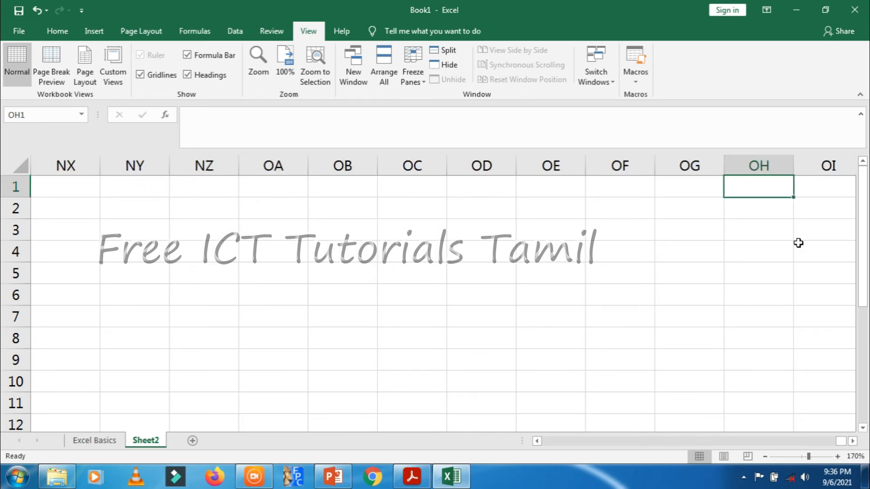
pyautogui.press('Right')
pyautogui.press('Right')
pyautogui.press('Right')
pyautogui.press('Right')
pyautogui.press('Right')
pyautogui.press('Right')
pyautogui.press('Right')
pyautogui.press('Right')
pyautogui.press('Right')
pyautogui.press('Right')
pyautogui.press('Right')
pyautogui.press('Right')
pyautogui.press('Right')
pyautogui.press('Right')
pyautogui.press('Right')
pyautogui.press('Right')
pyautogui.press('Right')
pyautogui.press('Right')
pyautogui.press('Right')
pyautogui.press('Right')
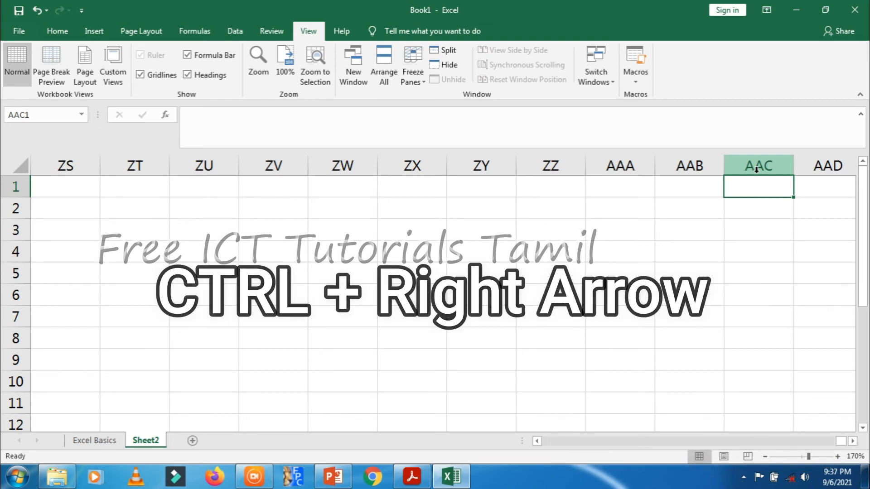
# Jump to the last column of row 1 and back to cell A1.
pyautogui.hotkey('ctrl', 'Right')
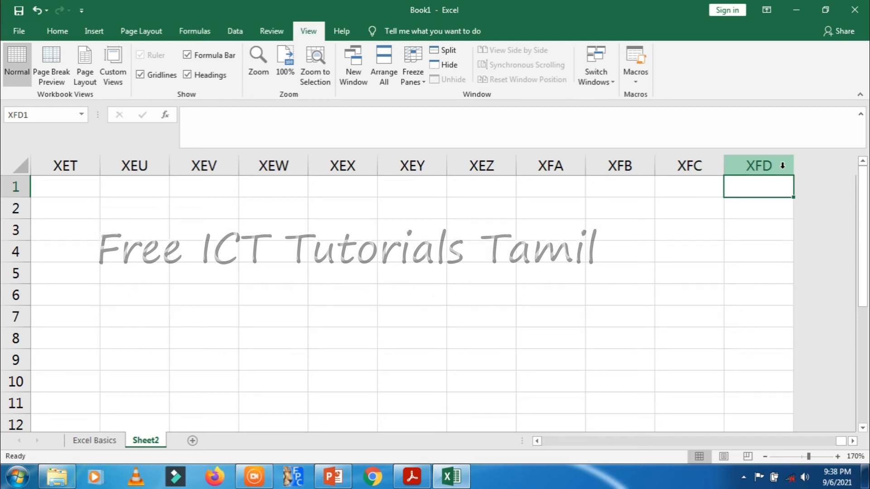
pyautogui.hotkey('ctrl', 'Left')
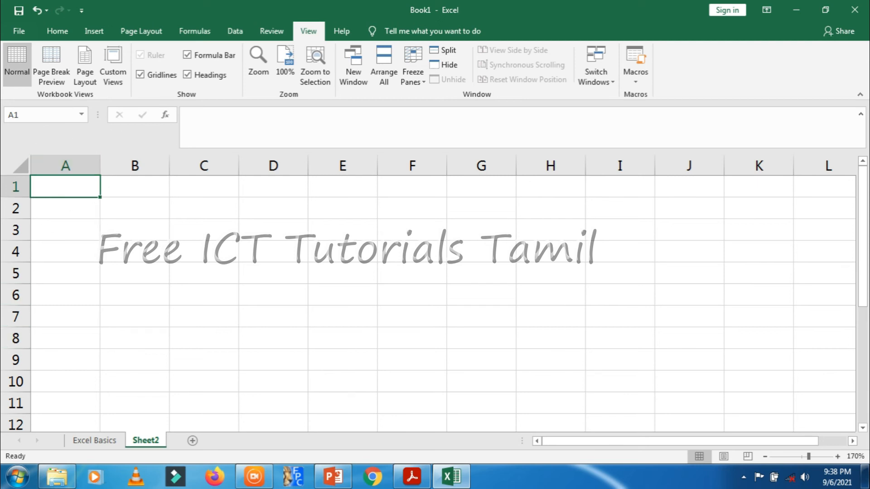
# Select whole rows near the start of the sheet one at a time, including rows 3 and 2.
pyautogui.click(15, 271)
pyautogui.moveTo(15, 270); pyautogui.dragTo(15, 230)
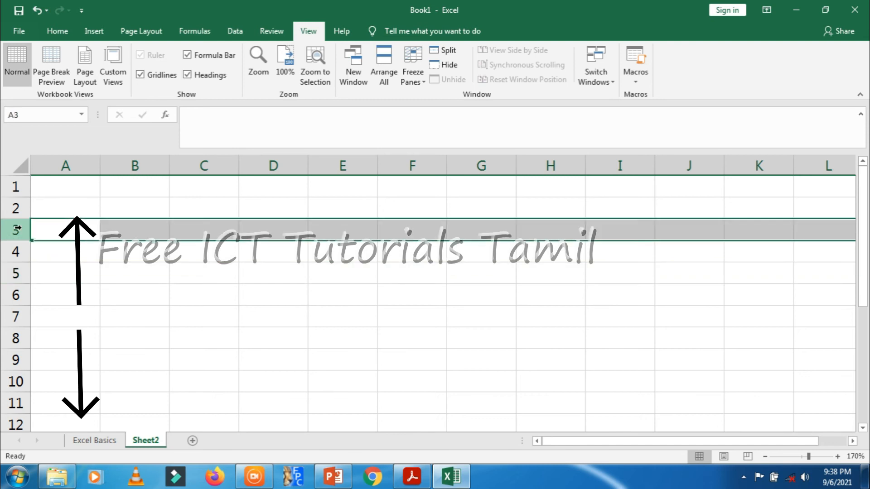
pyautogui.moveTo(24, 285); pyautogui.dragTo(15, 270)
pyautogui.moveTo(14, 263); pyautogui.dragTo(16, 185)
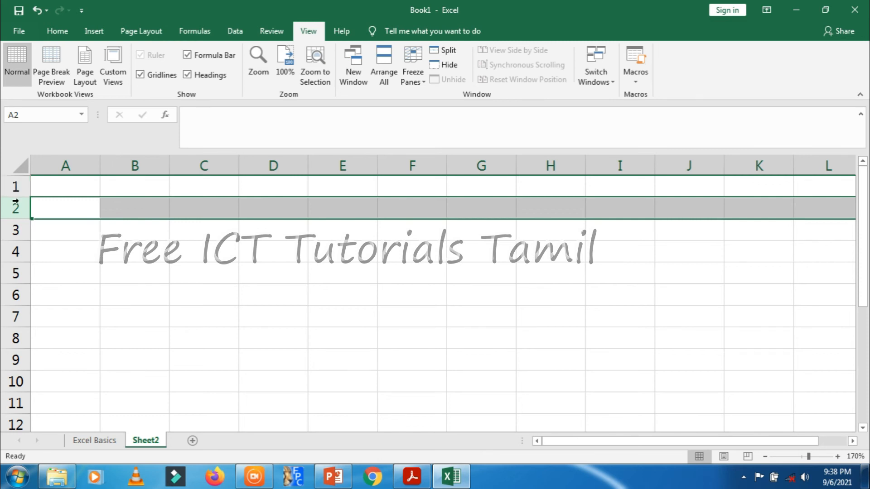
# Jump from cell A1 to the last row of column A and back to A1.
pyautogui.click(67, 187)
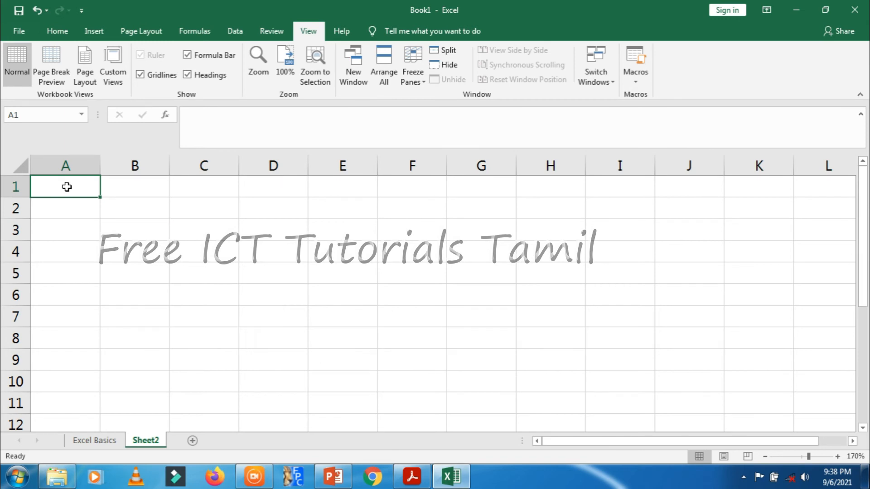
pyautogui.hotkey('ctrl', 'Down')
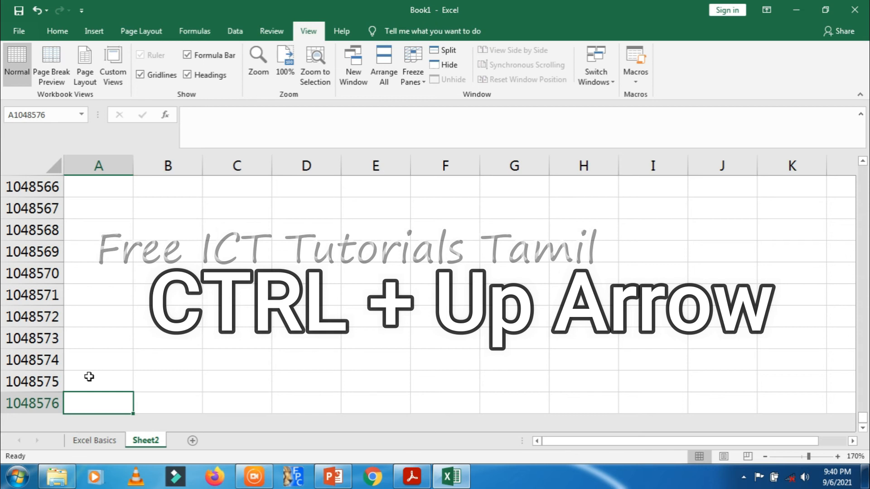
pyautogui.hotkey('ctrl', 'Up')
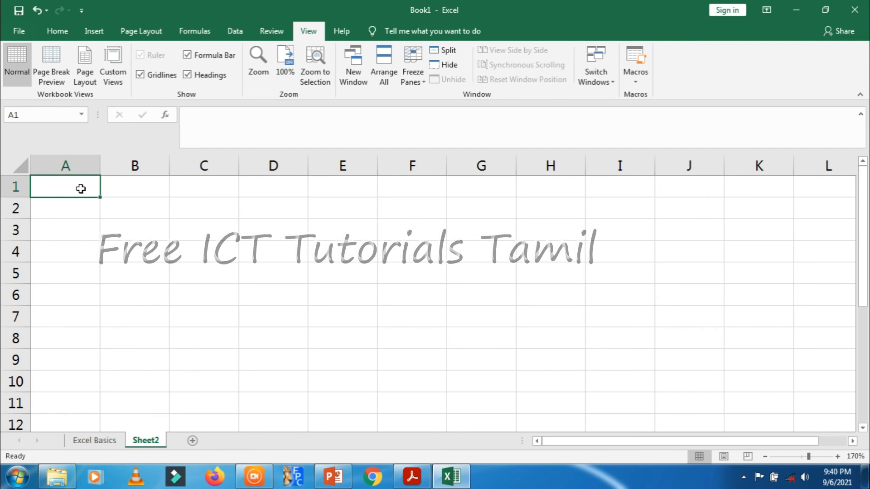
# Select the entire worksheet and check its total number of rows and columns.
pyautogui.click(14, 166)
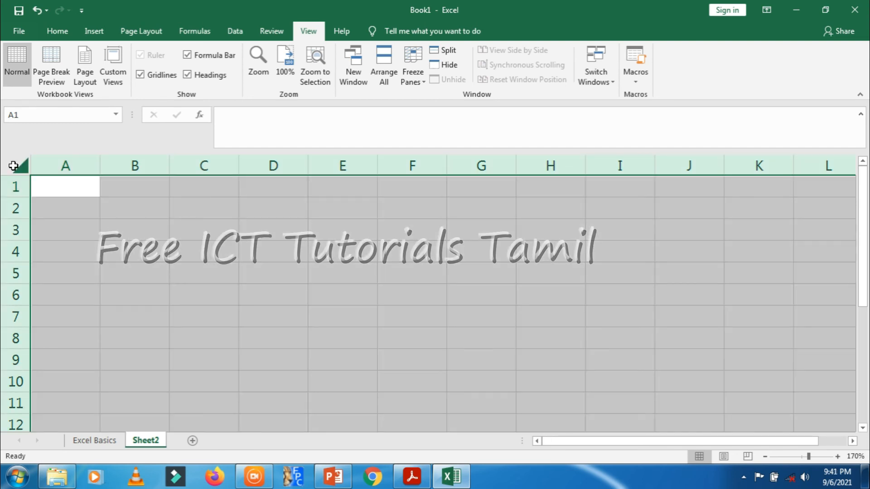
pyautogui.click(13, 166)
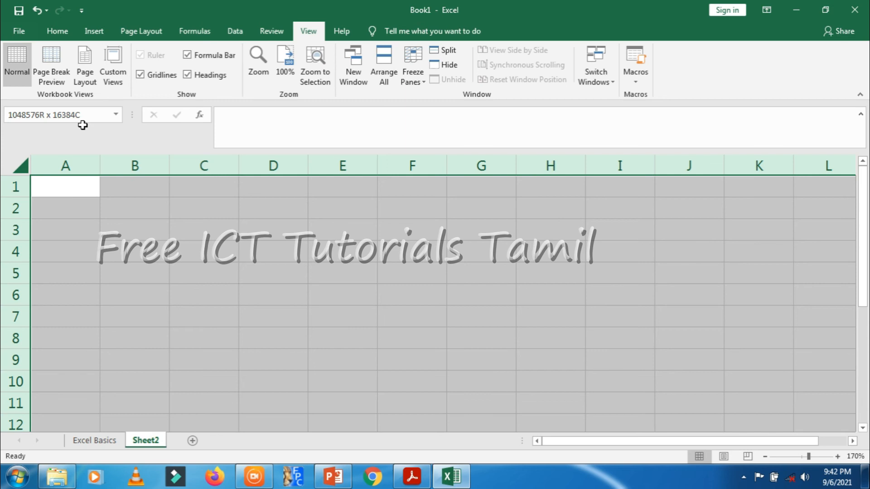
pyautogui.moveTo(83, 125); pyautogui.dragTo(83, 127)
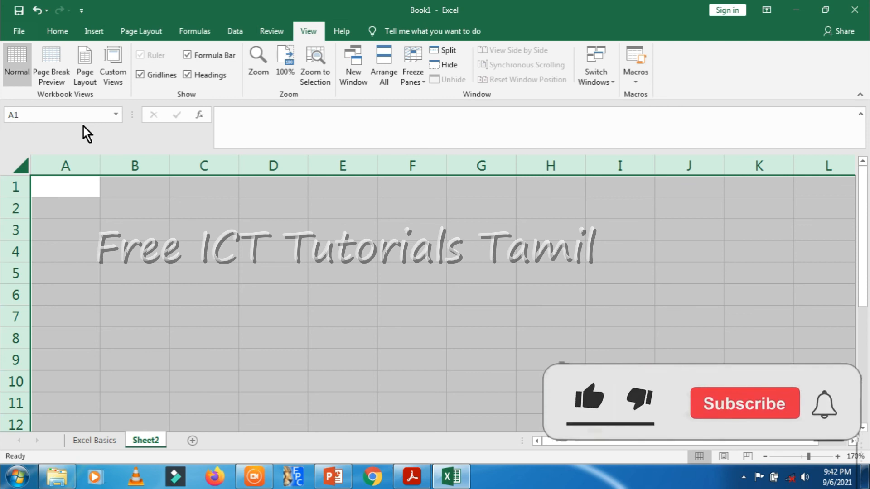
# Clear the whole-sheet selection by selecting individual cells, ending on cell C3.
pyautogui.click(205, 300)
pyautogui.click(342, 250)
pyautogui.click(187, 227)
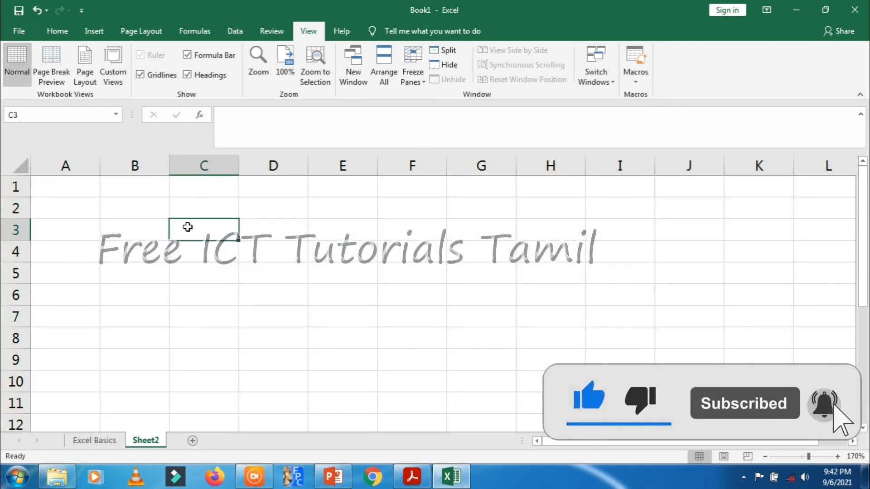
# Move the active cell around the grid one cell at a time in all four directions, starting from cell C6.
pyautogui.click(217, 293)
pyautogui.press('Right')
pyautogui.press('Right')
pyautogui.press('Up')
pyautogui.press('Up')
pyautogui.press('Left')
pyautogui.press('Left')
pyautogui.press('Down')
pyautogui.press('Right')
pyautogui.press('Right')
pyautogui.press('Down')
pyautogui.press('Down')
# Select individual cells one at a time, including C4, E4, E7 and D4, to check each cell's address.
pyautogui.click(220, 257)
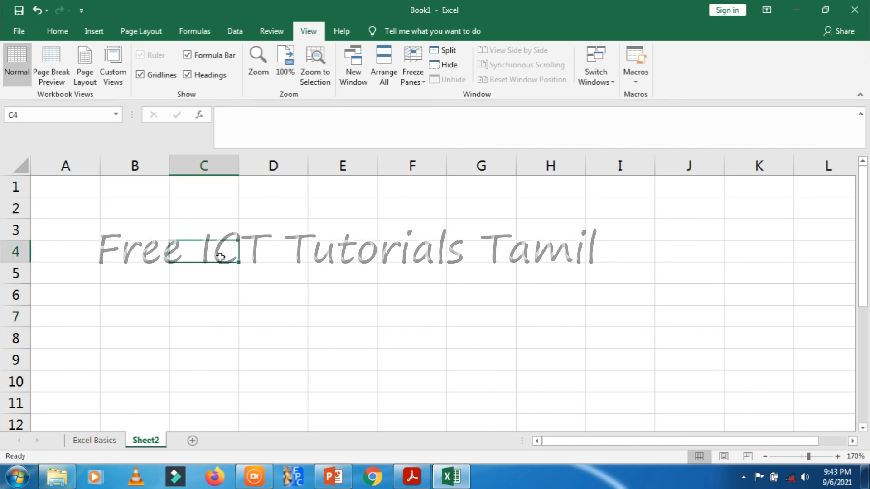
pyautogui.click(346, 257)
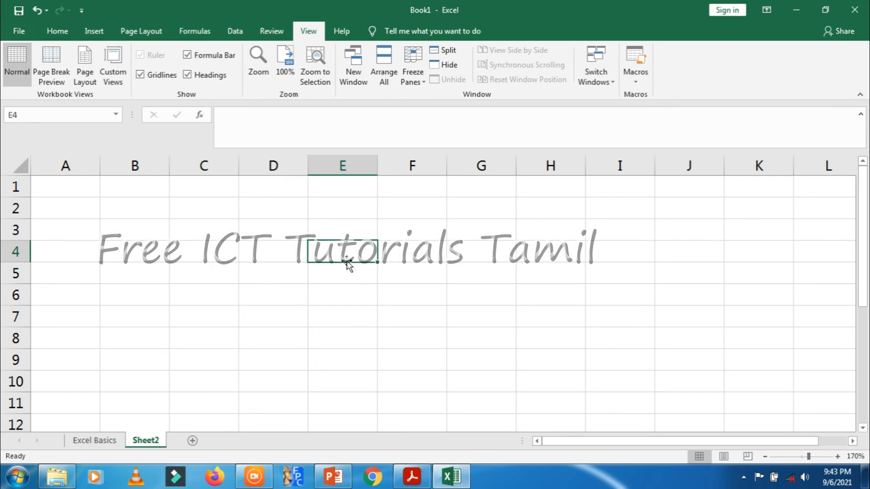
pyautogui.click(292, 279)
pyautogui.click(375, 318)
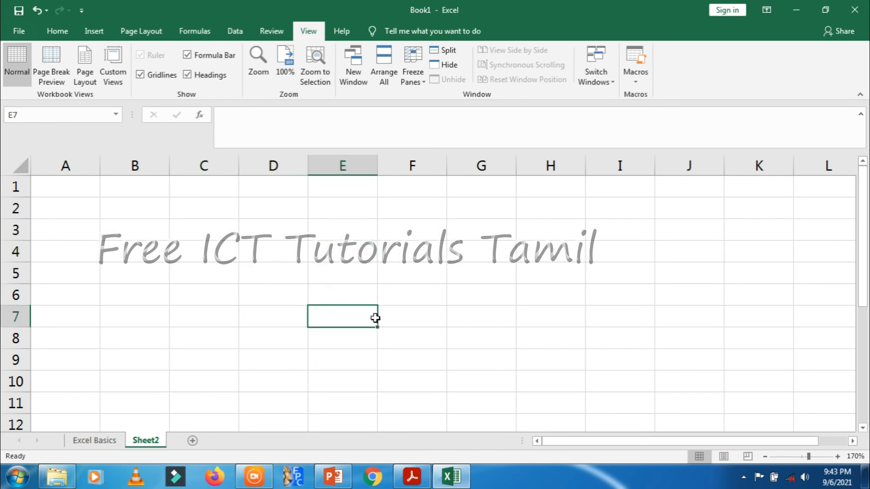
pyautogui.click(234, 289)
pyautogui.click(212, 241)
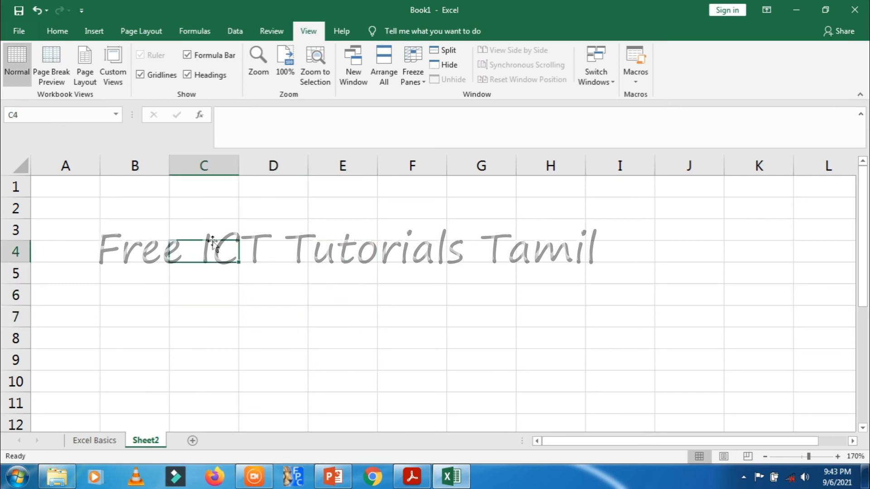
pyautogui.click(297, 257)
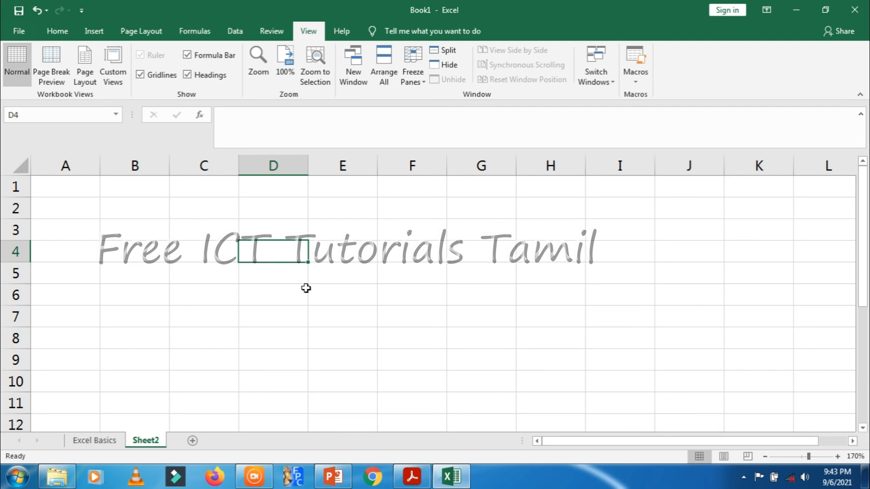
pyautogui.click(148, 232)
# Enter the text "hello" in cell C3 and keep that cell selected.
pyautogui.click(231, 238)
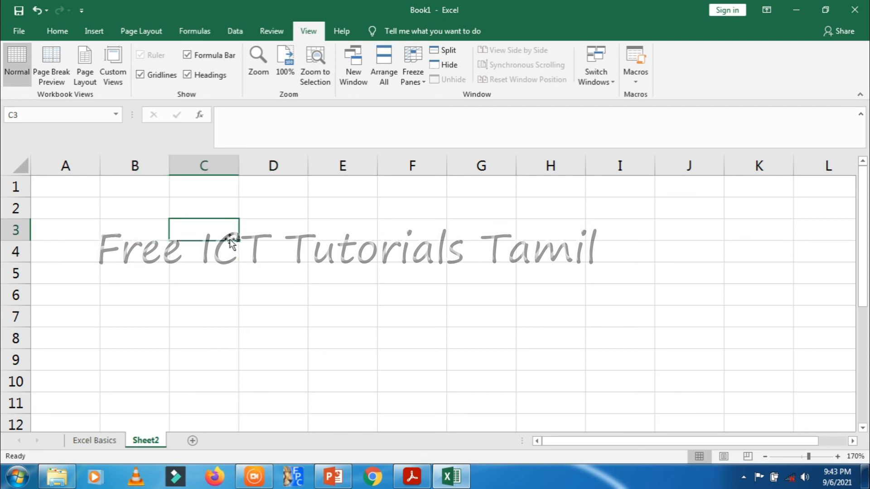
pyautogui.write('hello')
pyautogui.hotkey('ctrl', 'Return')
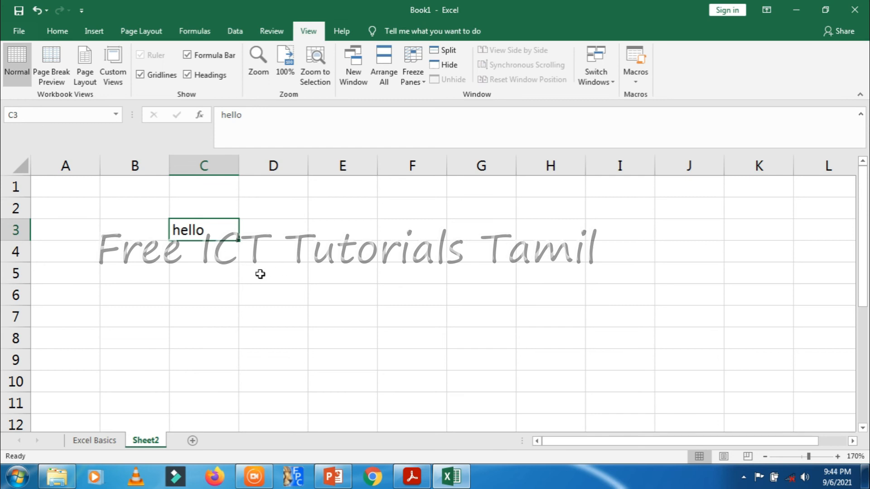
# Show how cell C1 gets its address by selecting the cell, whole column C and whole row 1, ending on C1.
pyautogui.click(207, 187)
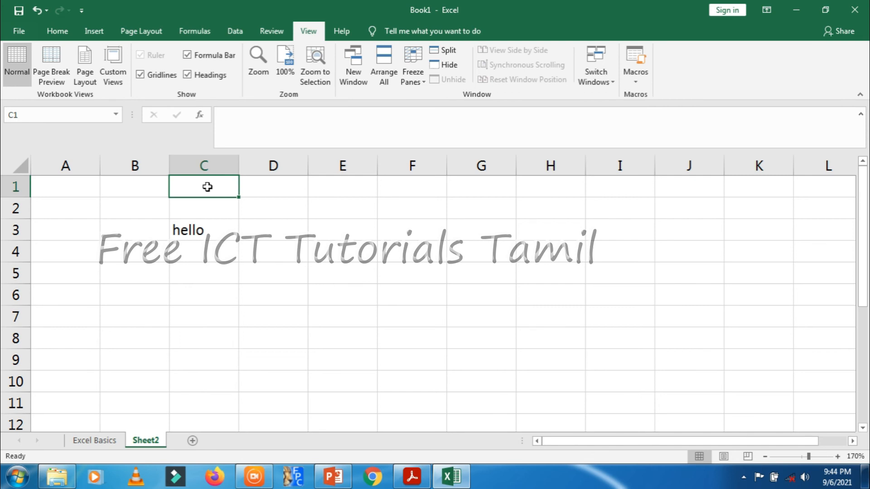
pyautogui.click(206, 165)
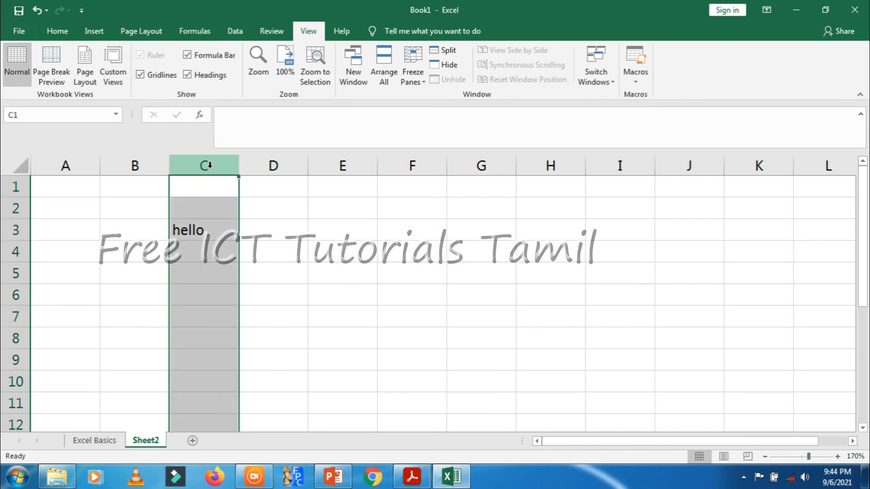
pyautogui.click(7, 186)
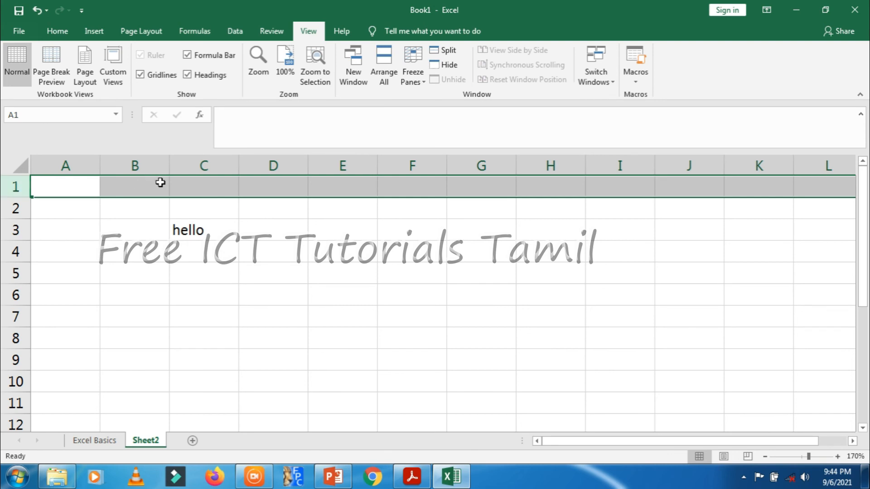
pyautogui.click(217, 192)
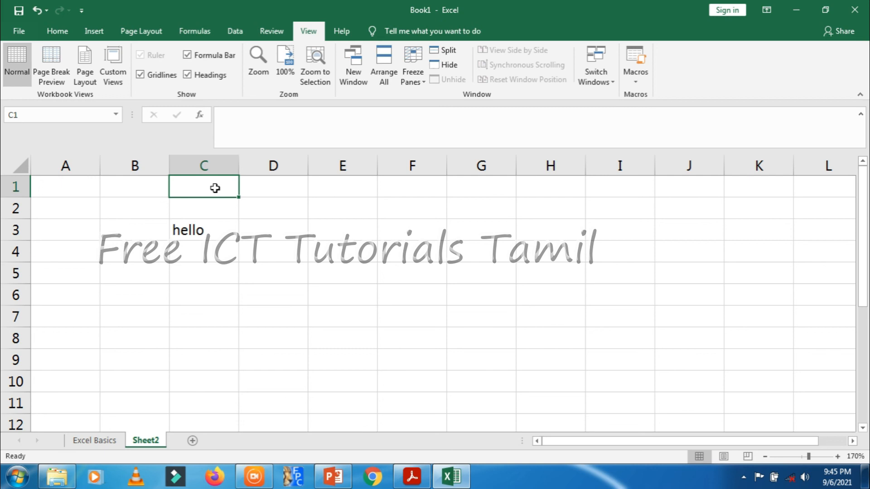
# Select cell E4, whole column E and whole row 3 in turn, ending on cell E3 where that column and row meet.
pyautogui.click(347, 251)
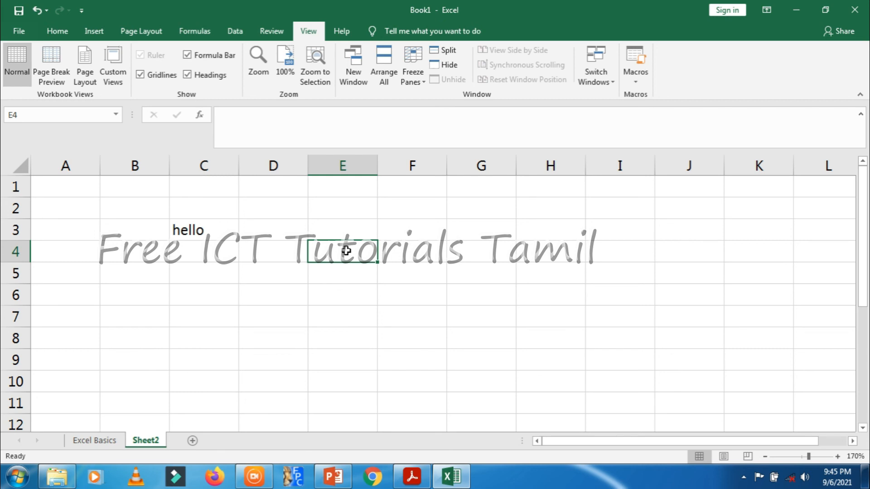
pyautogui.click(339, 160)
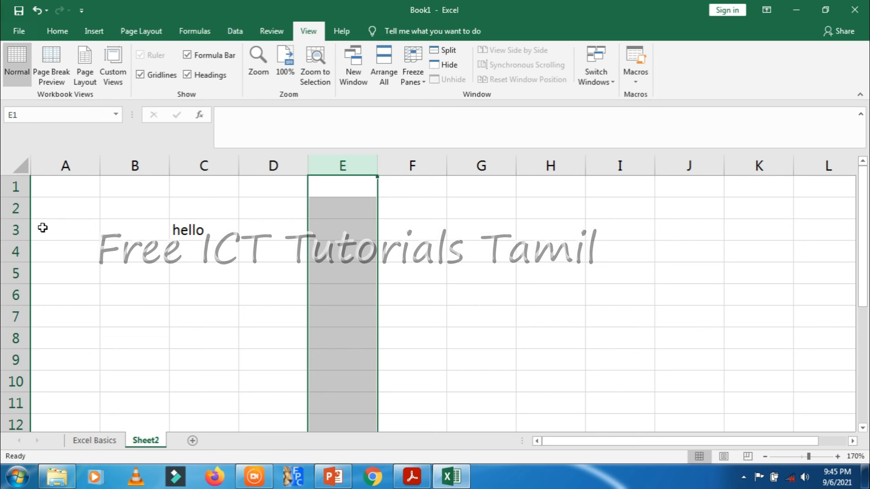
pyautogui.click(16, 229)
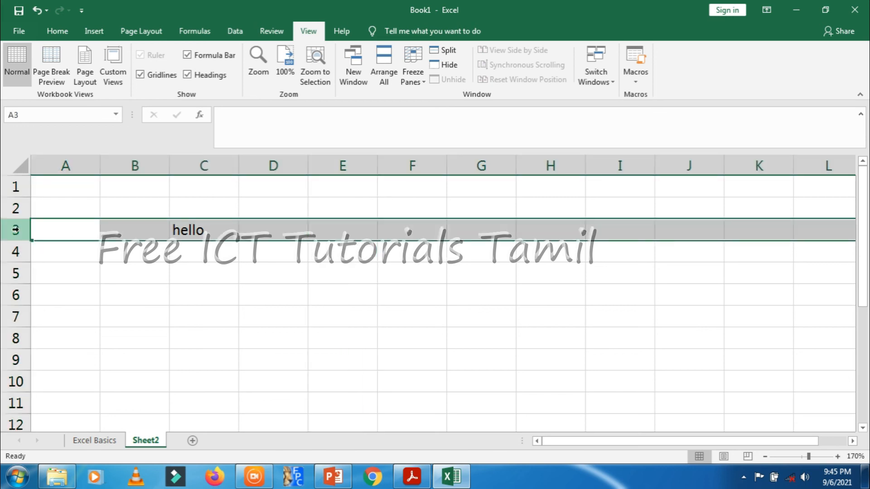
pyautogui.click(347, 233)
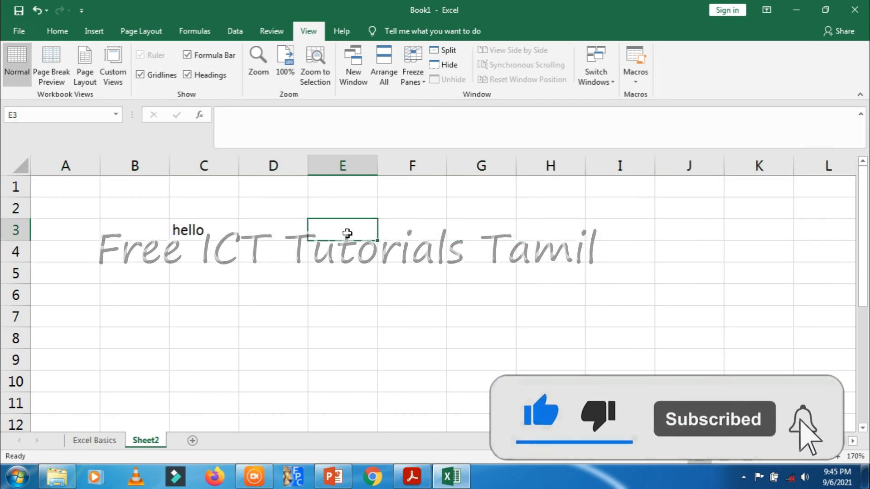
# Select the single cells D5, D3 and E3 in turn, and select the cell range C2:E3.
pyautogui.click(289, 266)
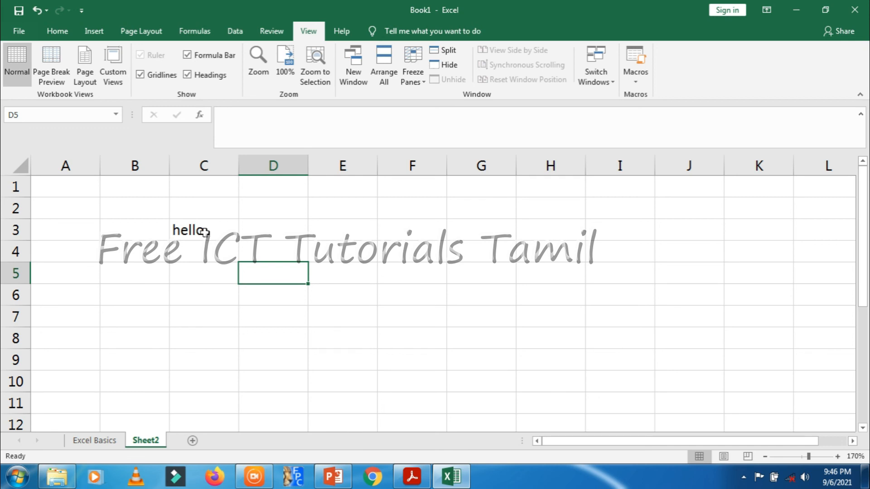
pyautogui.click(274, 233)
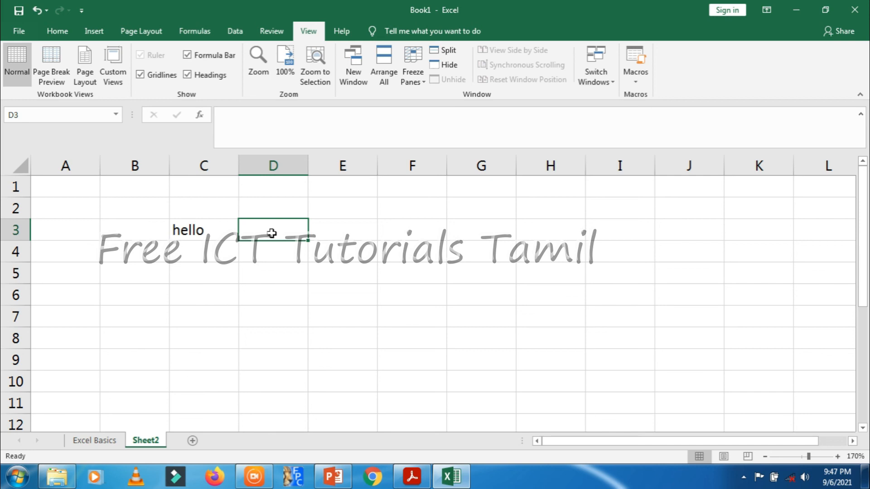
pyautogui.click(325, 235)
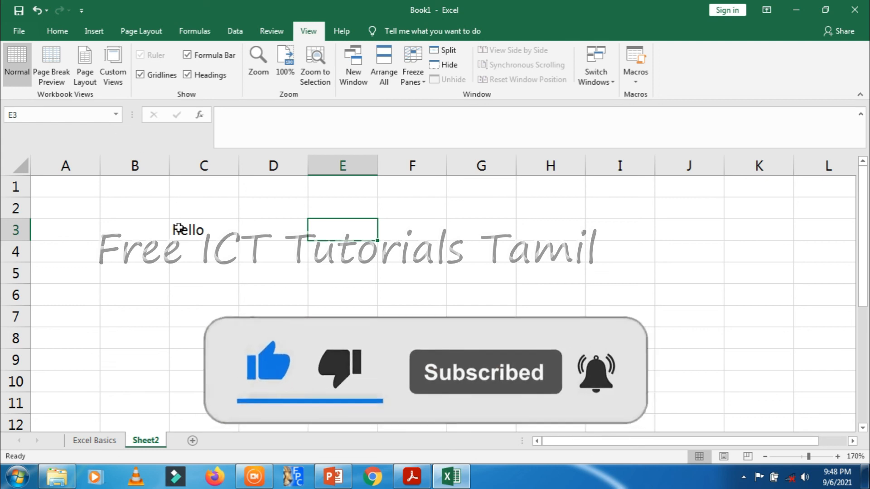
pyautogui.moveTo(204, 208); pyautogui.dragTo(343, 235)
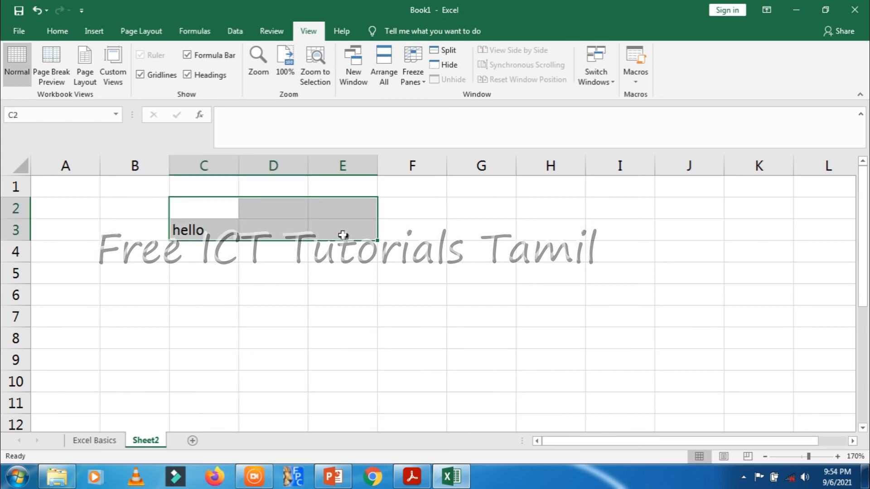